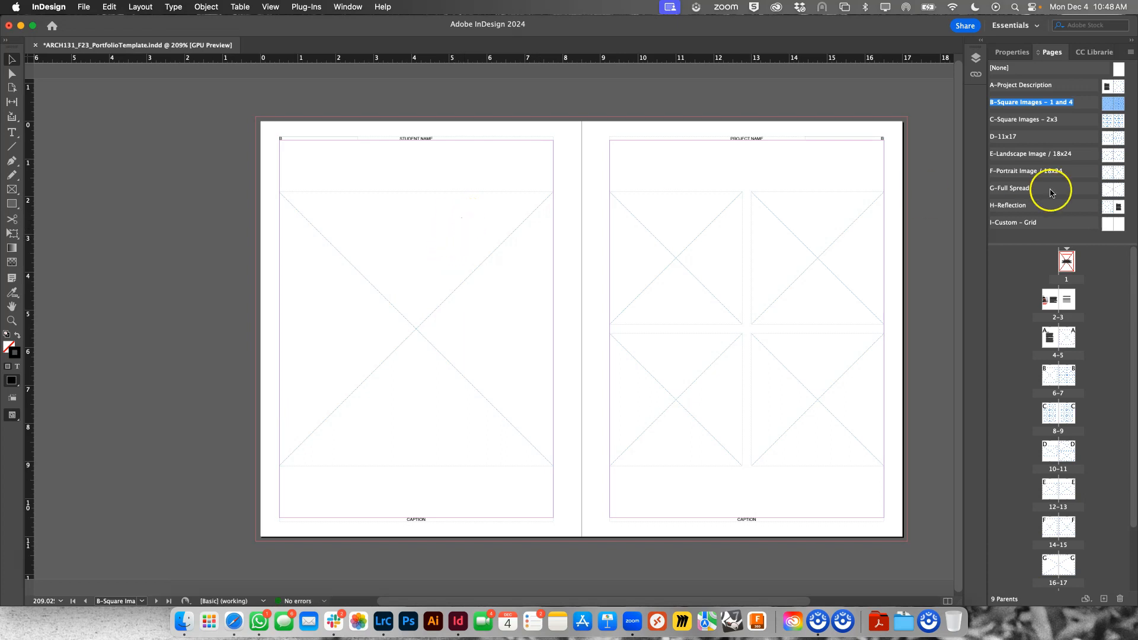
- Open page 1 and place Oblique.JPG from Downloads into the cover image frame
double_click(1068, 266)
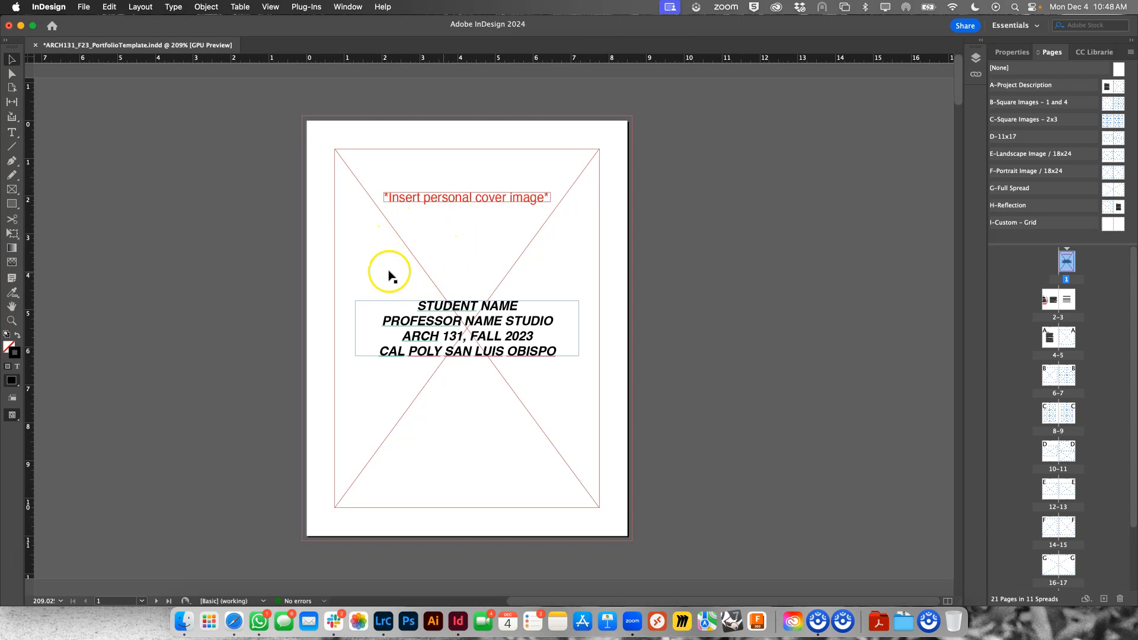
click(349, 168)
click(84, 7)
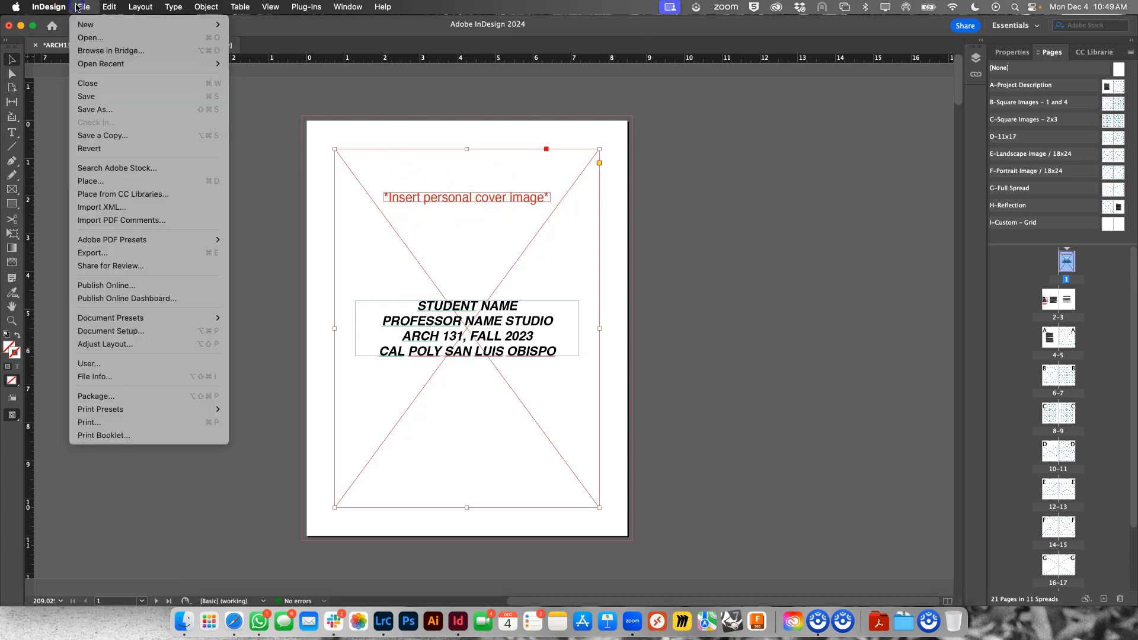
click(111, 183)
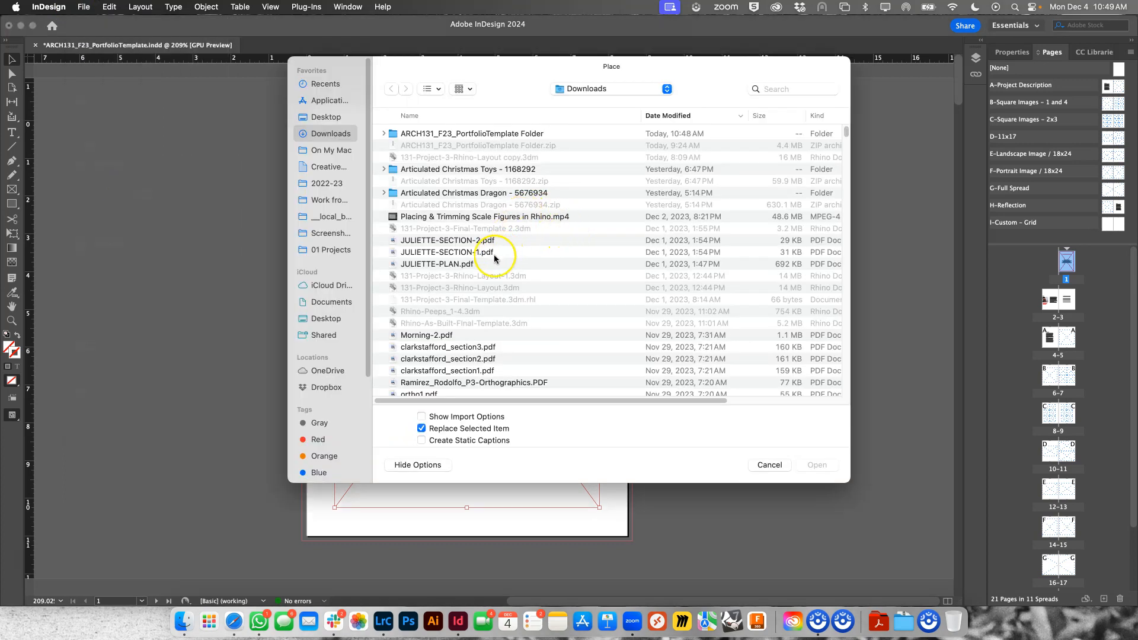
scroll(468, 272, down, 15)
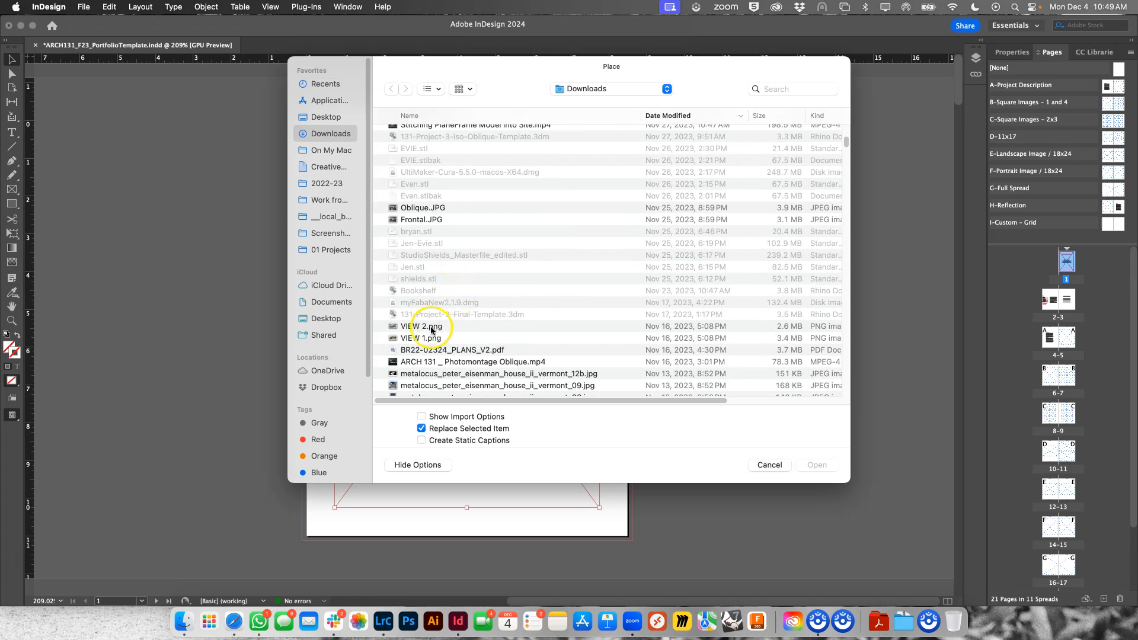
click(436, 208)
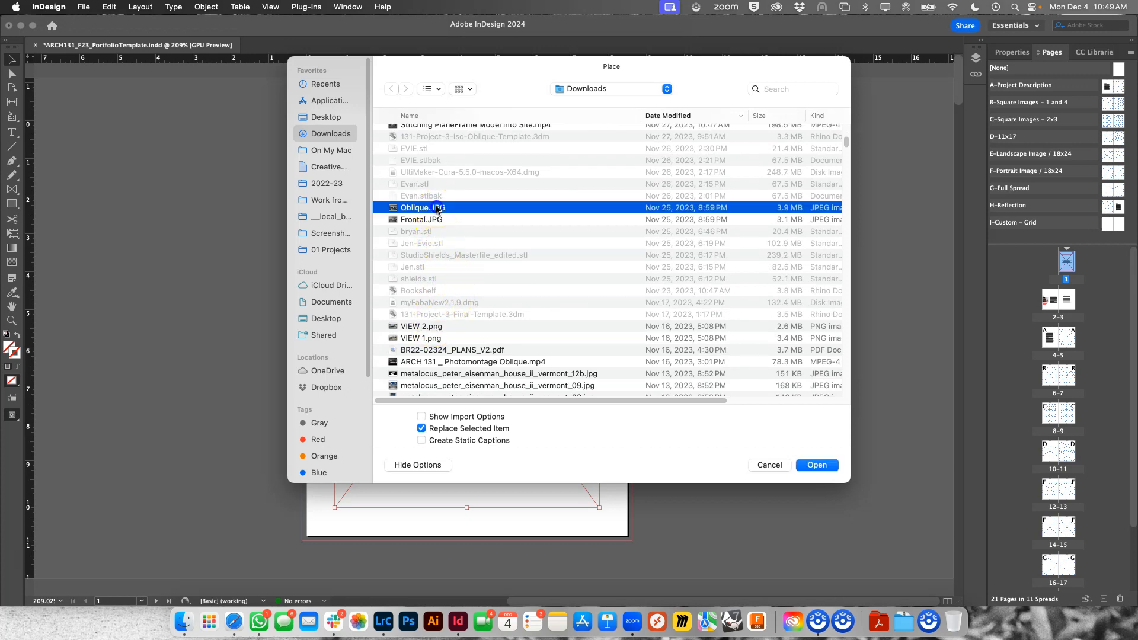
click(816, 464)
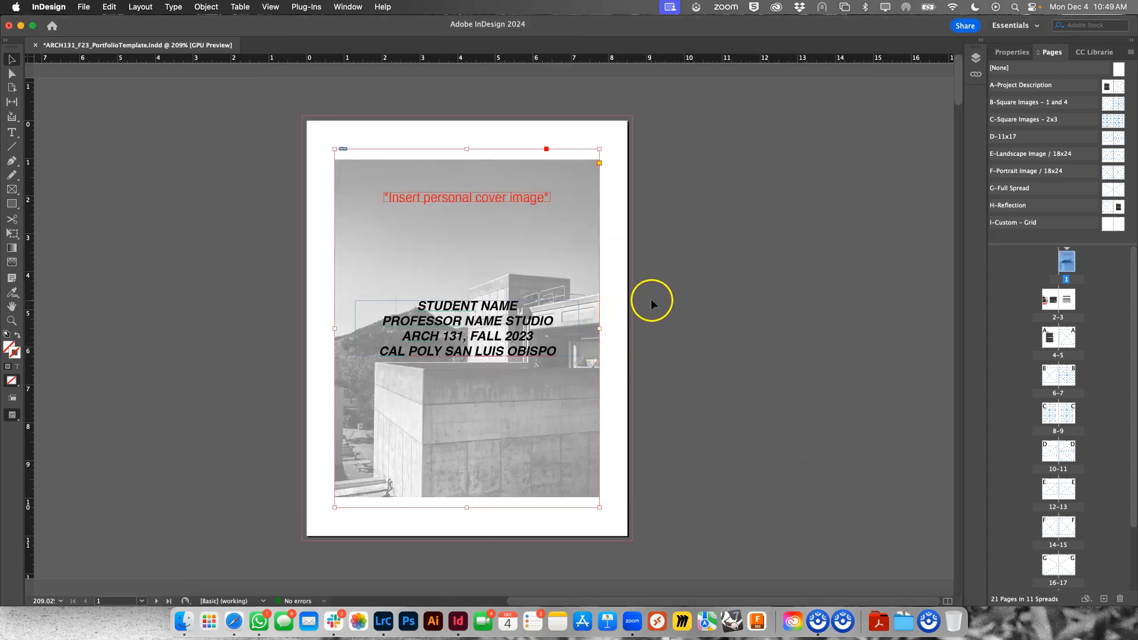
click(659, 191)
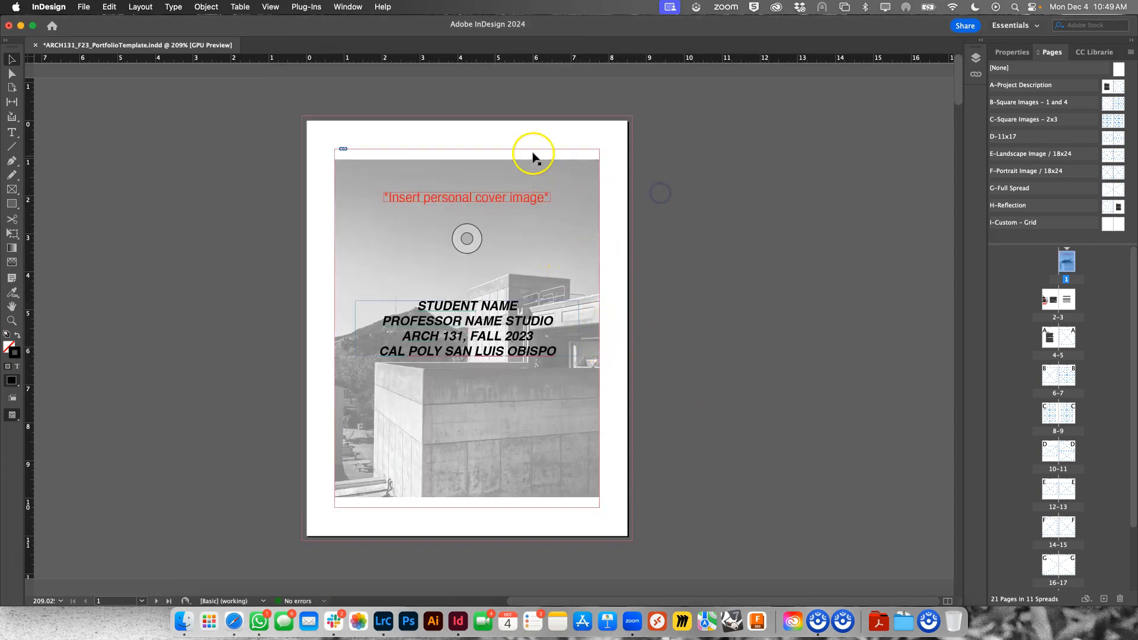
- Fit the cover image proportionally within its frame using Fit Content Proportionally
click(493, 480)
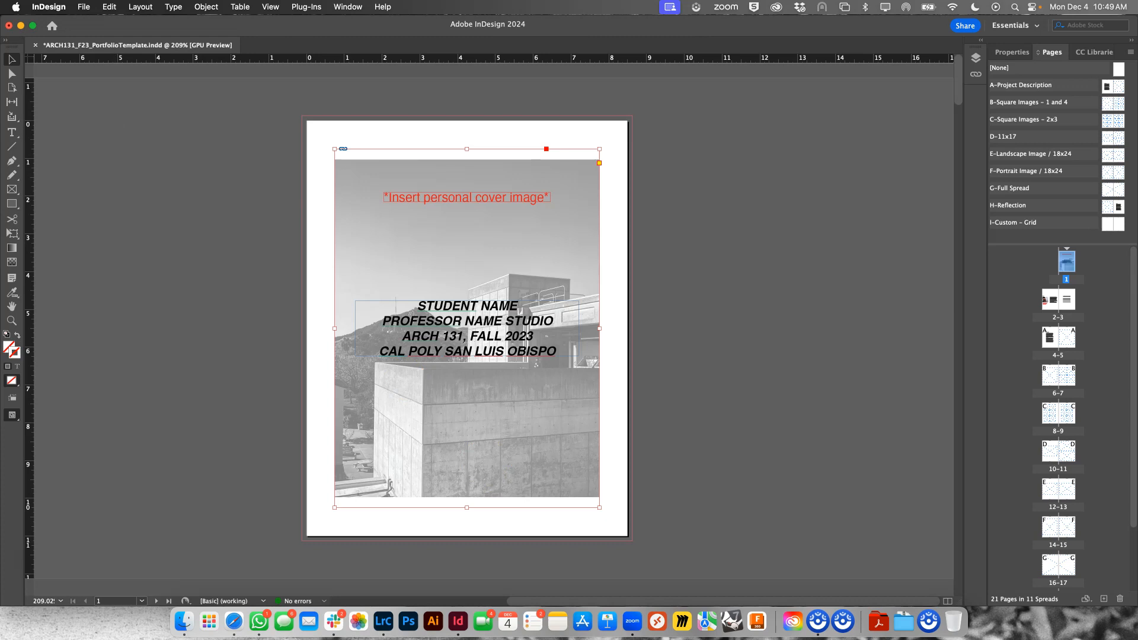
right_click(397, 423)
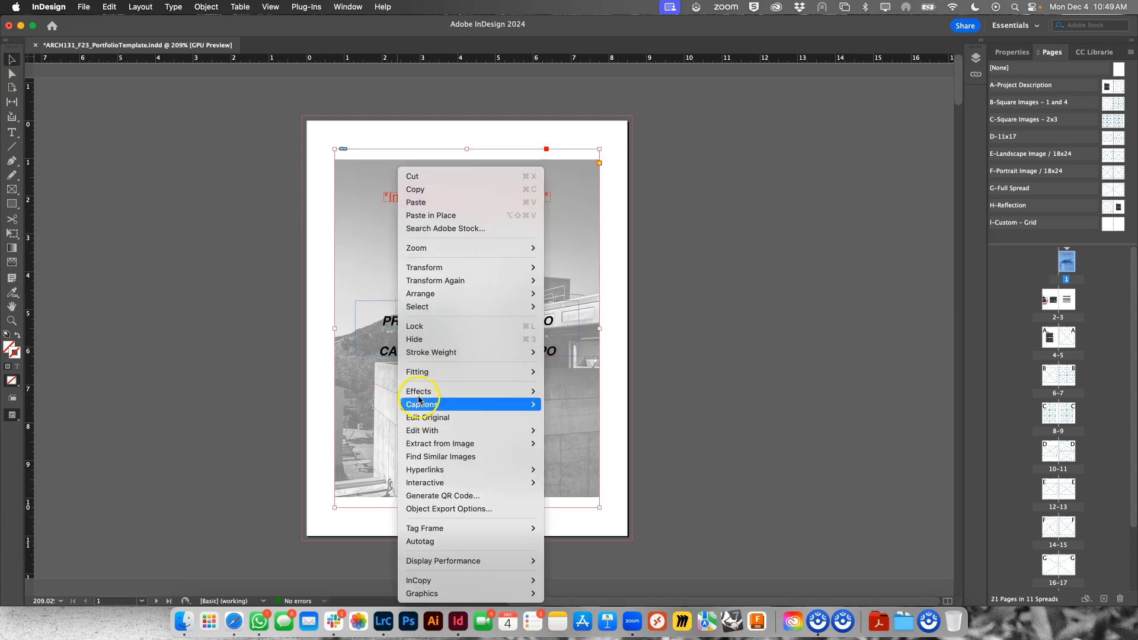
mouse_move(417, 371)
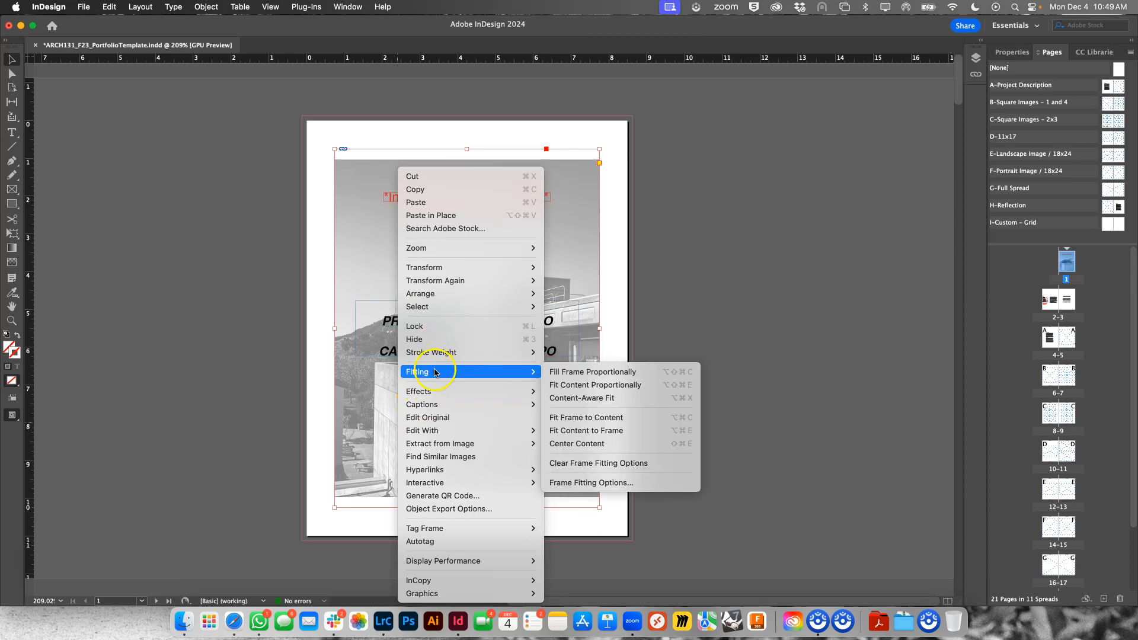
click(579, 386)
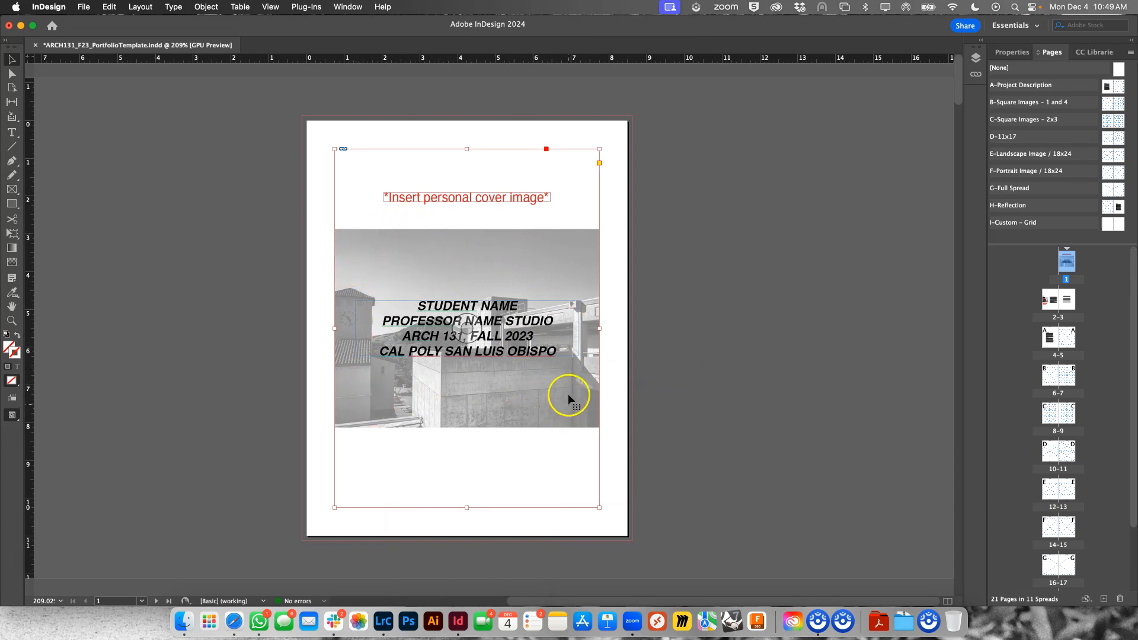
- Make the cover image fill its frame proportionally and nudge it slightly left within the frame
right_click(375, 257)
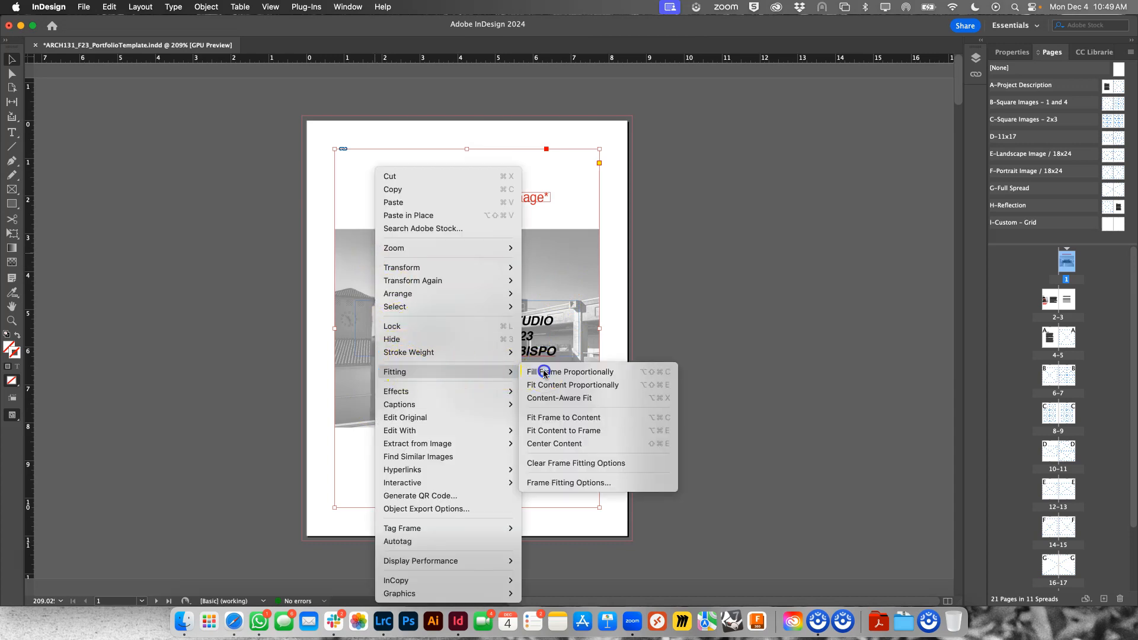
click(541, 371)
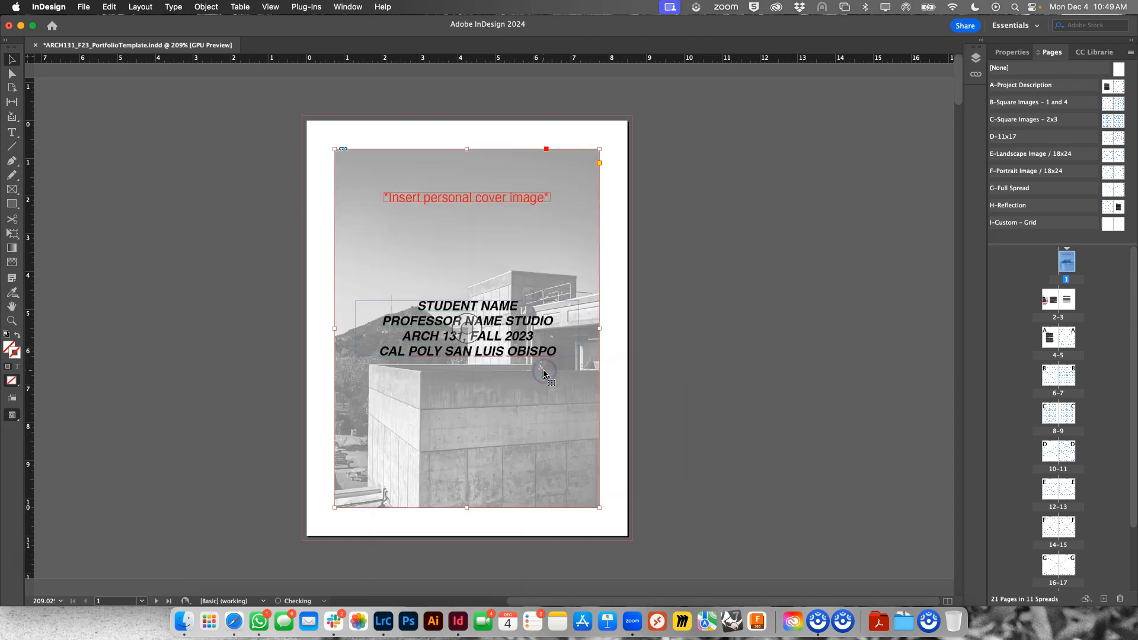
click(572, 408)
key(Left)
key(Left)
key(Left)
key(Left)
key(Left)
key(Left)
key(Left)
key(Left)
key(Left)
key(Left)
key(Left)
key(Left)
key(Left)
key(Left)
key(Left)
key(Left)
key(Left)
key(Left)
key(Left)
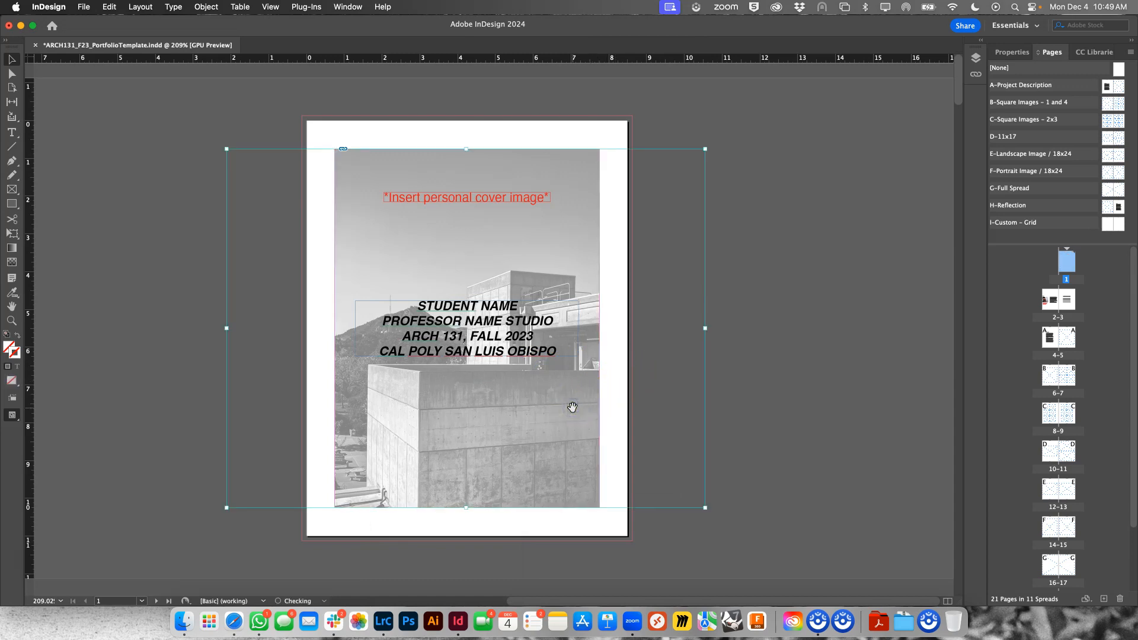
key(Left)
key(Left)
key(Left)
key(Left)
key(Left)
key(Left)
key(Left)
key(Left)
key(Left)
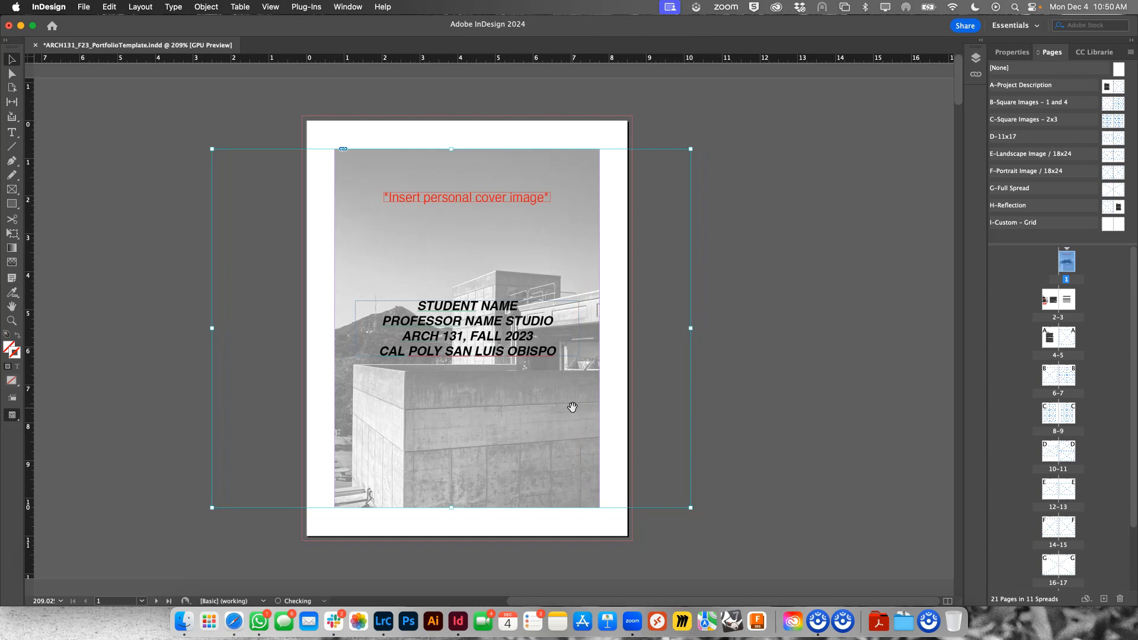
click(741, 317)
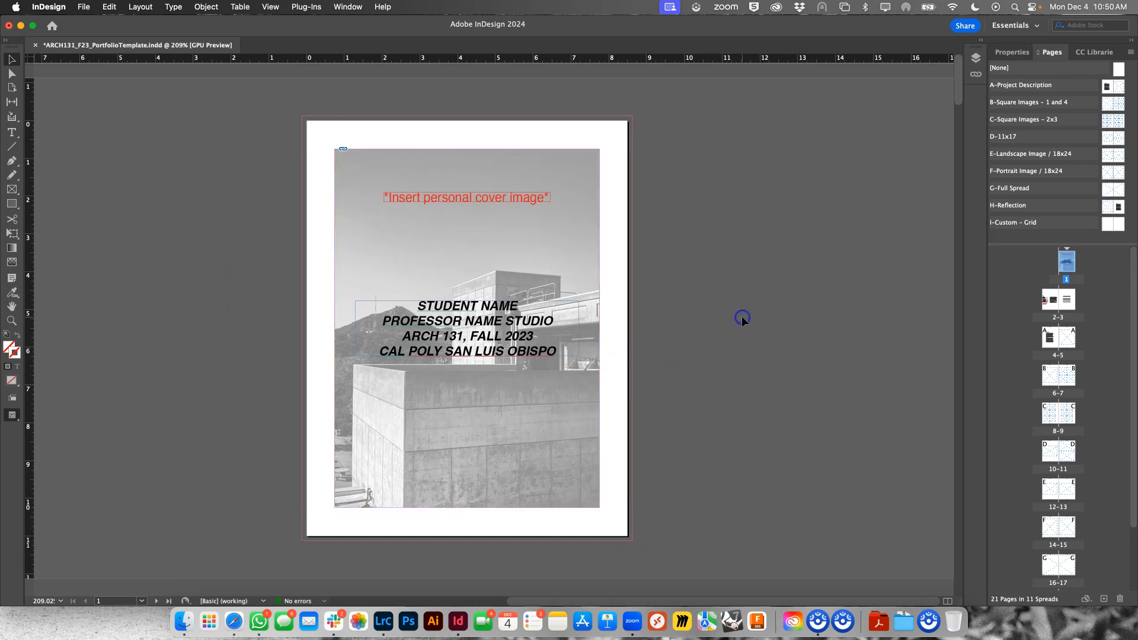
- Send the red "*Insert personal cover image*" placeholder text to the back, behind the cover image
click(468, 200)
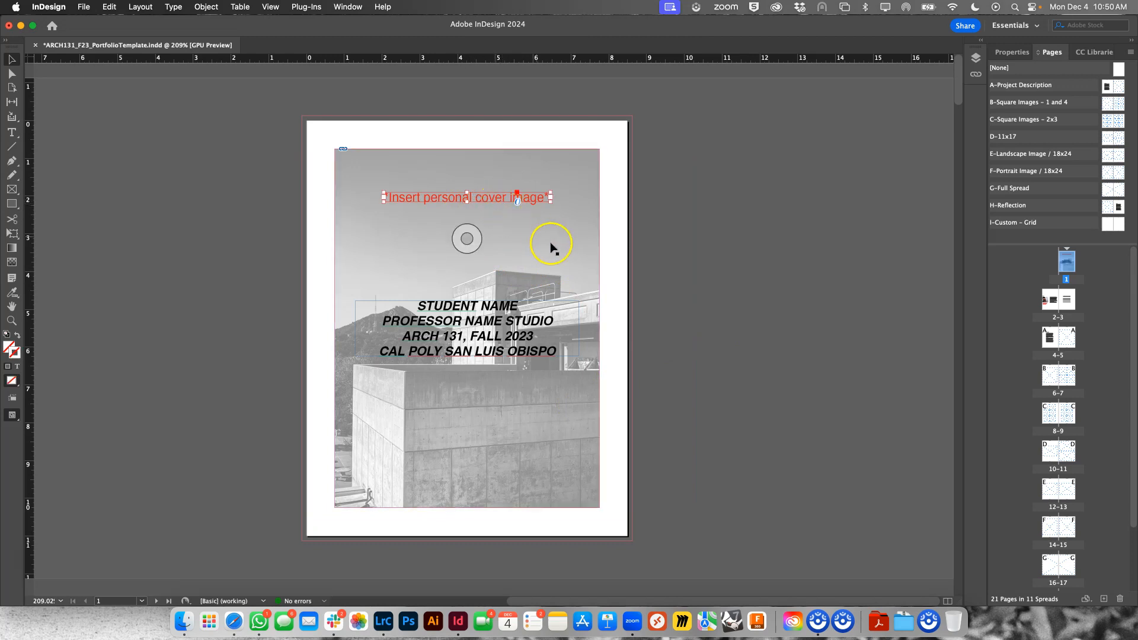
right_click(527, 204)
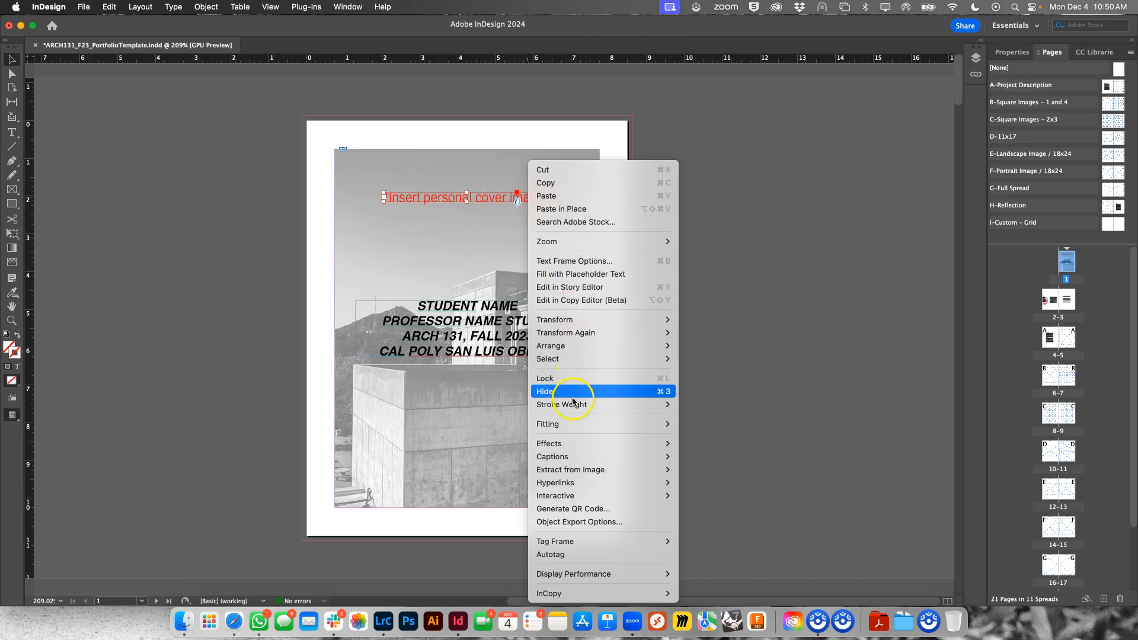
mouse_move(578, 354)
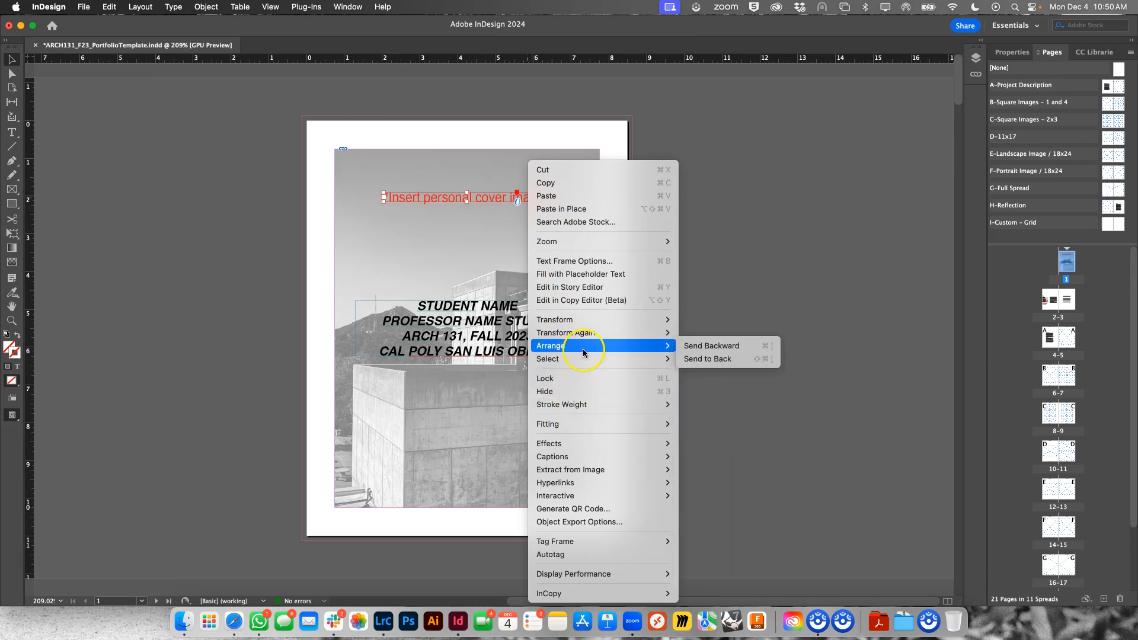
click(702, 357)
- Try to select the red placeholder text lying behind the cover image
click(512, 199)
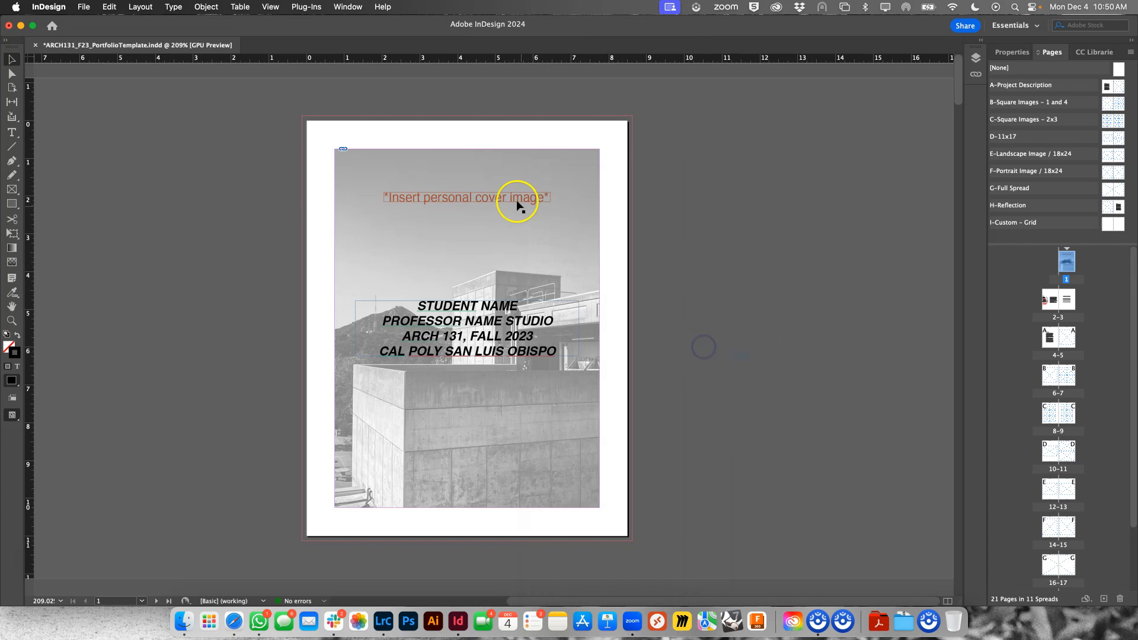
click(526, 245)
click(608, 232)
click(517, 195)
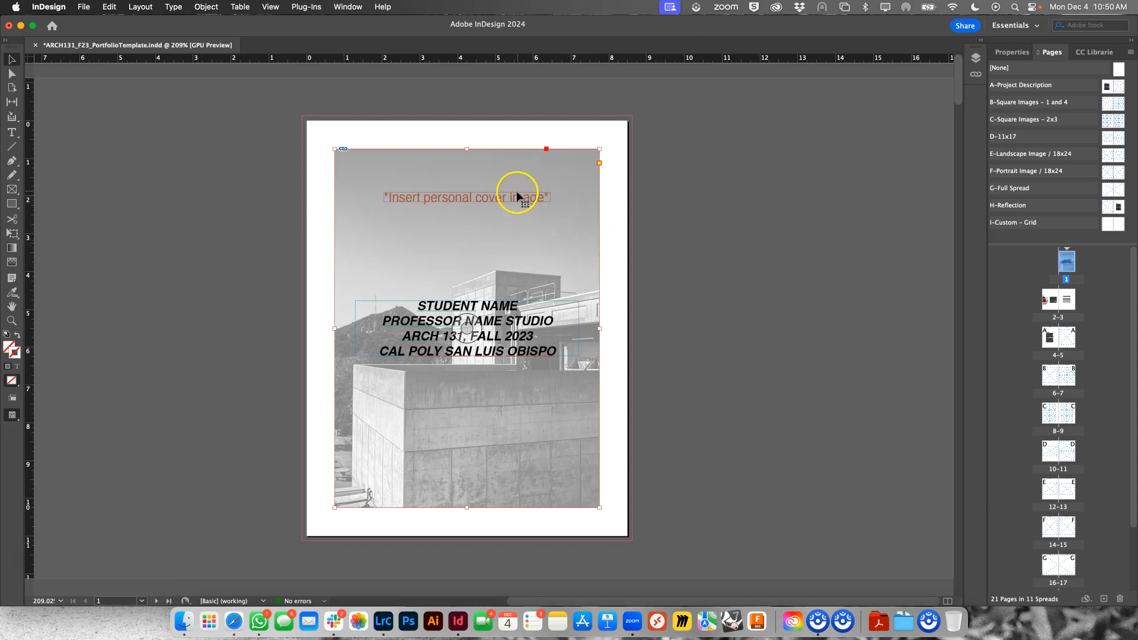
click(327, 203)
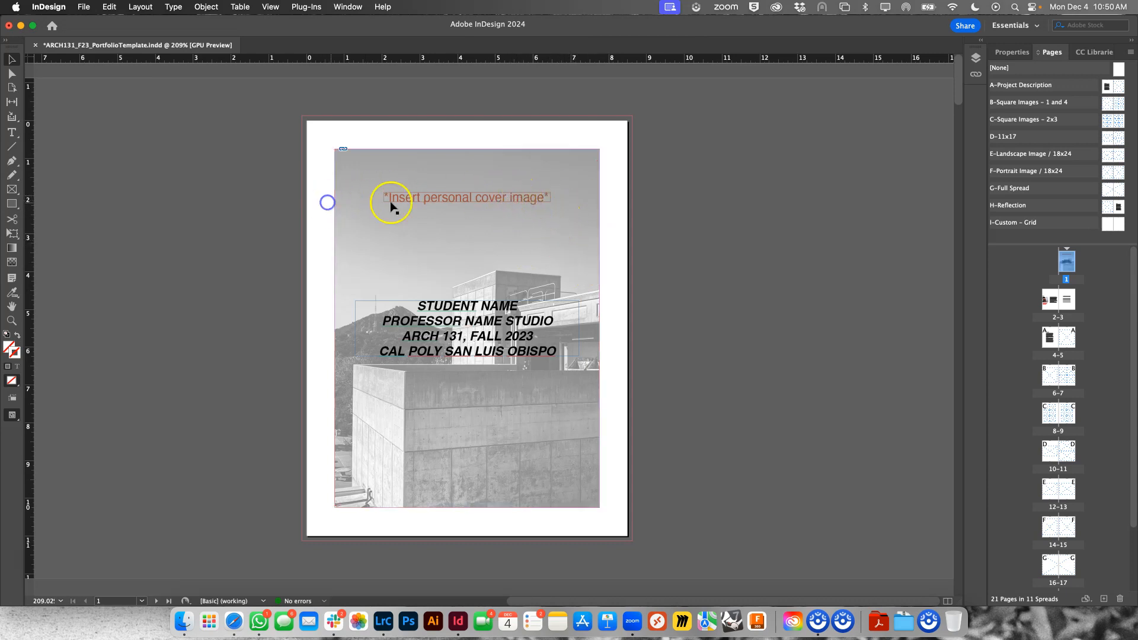
click(424, 346)
- Send the cover image to the back and delete the red "*Insert personal cover image*" text
click(408, 206)
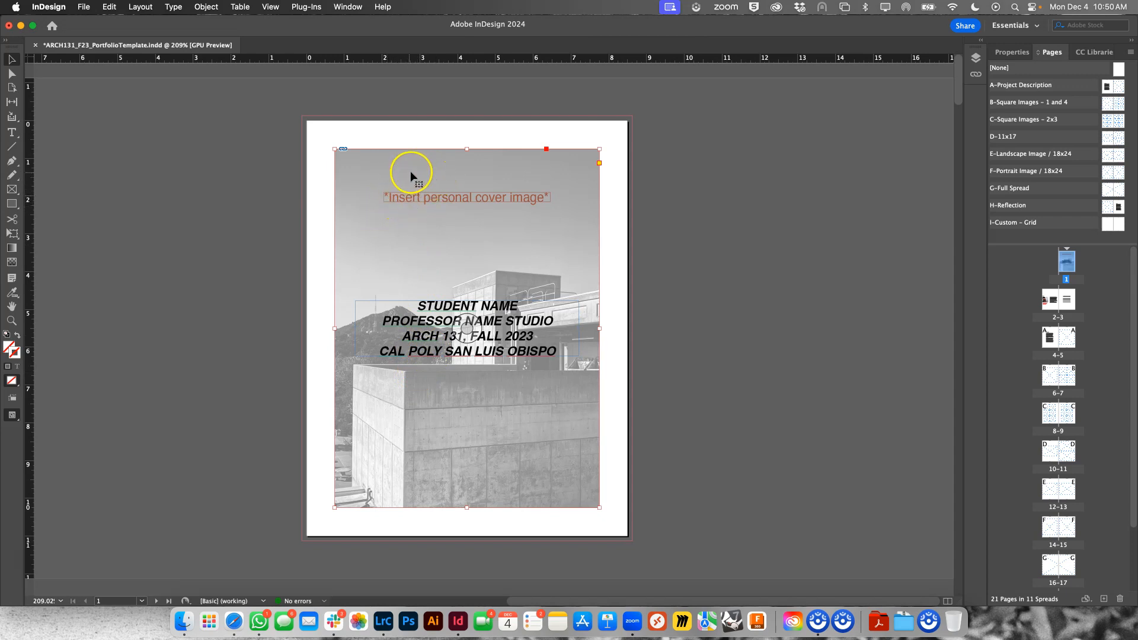
right_click(397, 180)
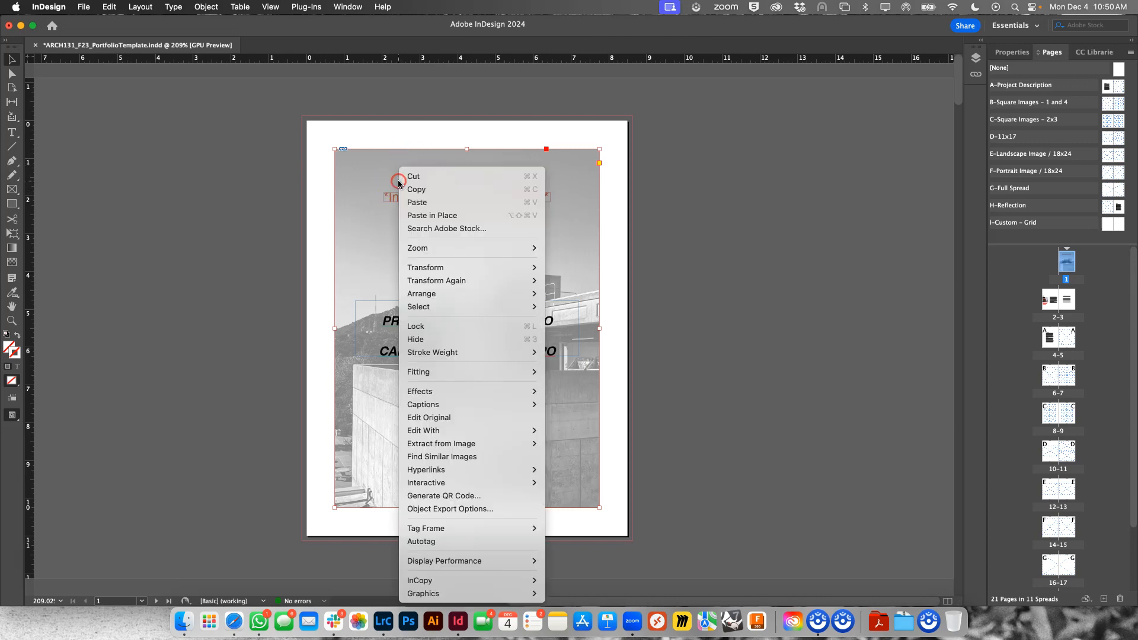
mouse_move(427, 293)
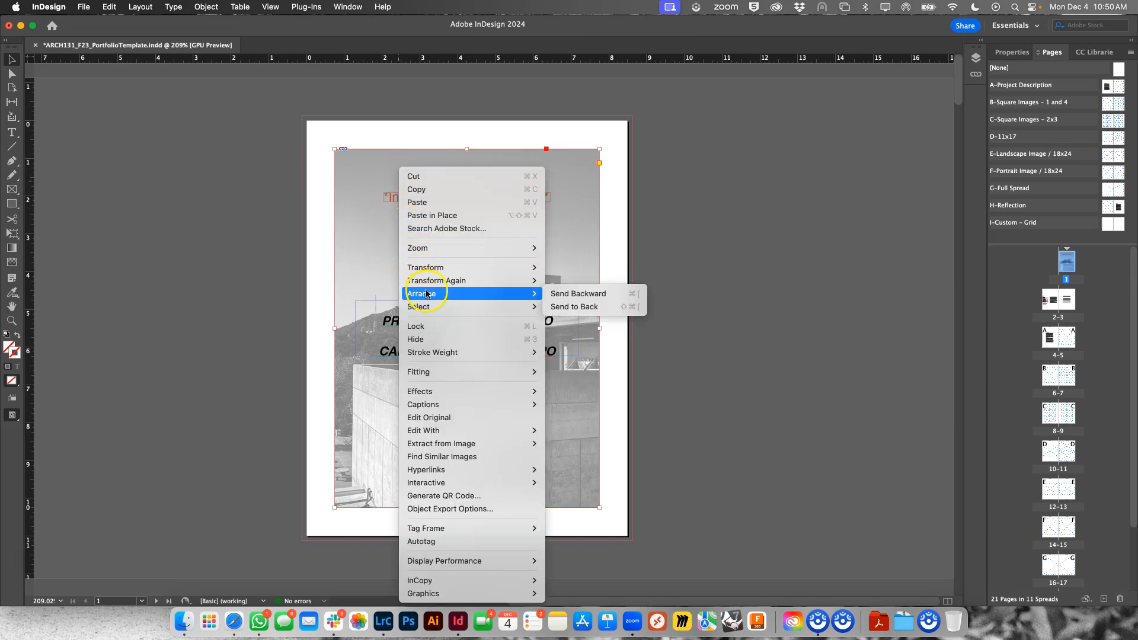
click(569, 306)
click(644, 204)
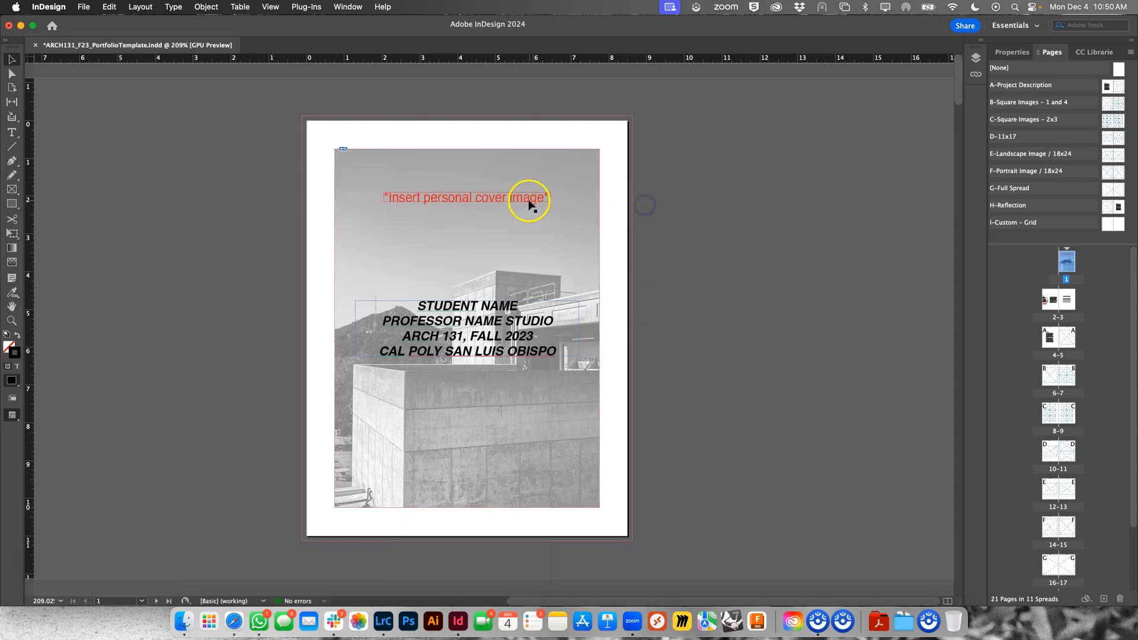
click(480, 201)
key(BackSpace)
- Replace the STUDENT NAME line in the cover text with the student's full name in capitals
double_click(448, 315)
drag(420, 306, 509, 308)
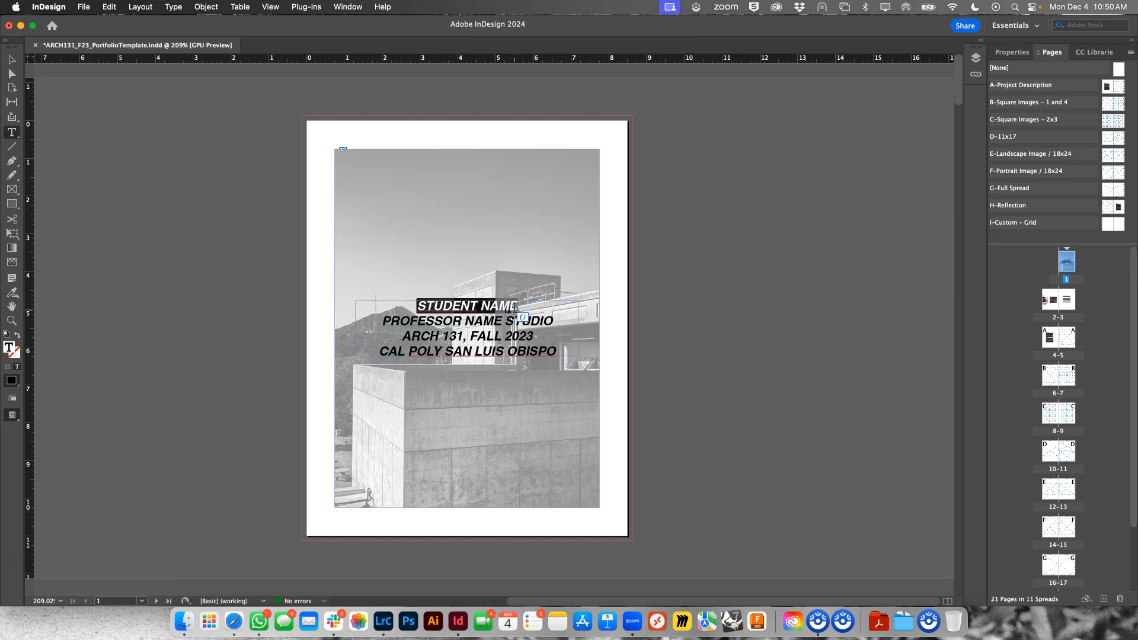
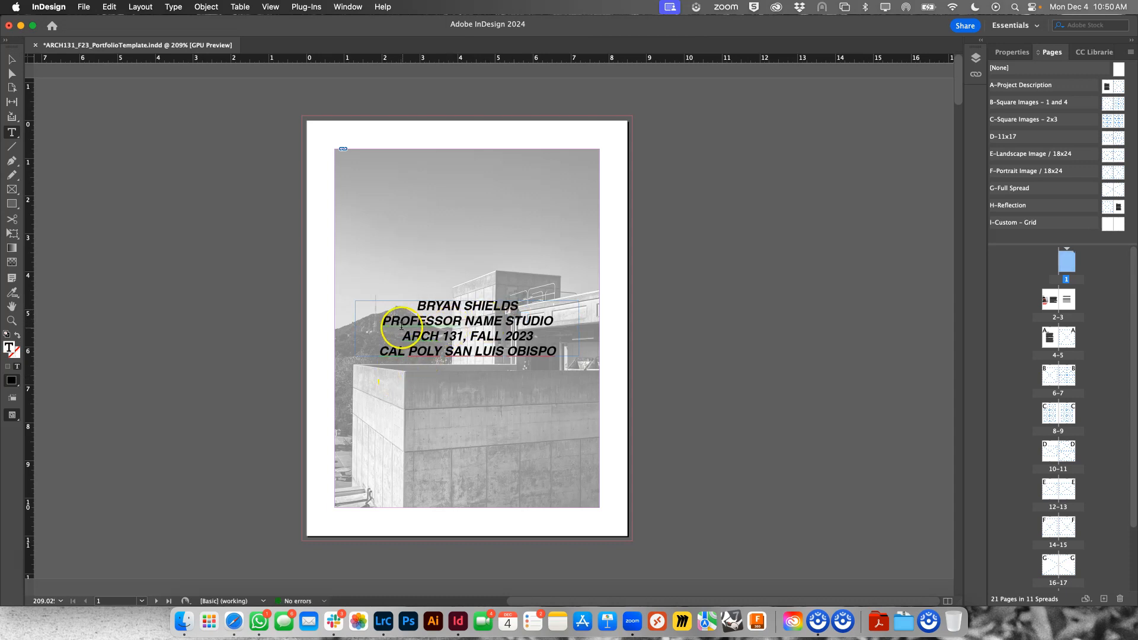
- Replace the PROFESSOR NAME STUDIO line with the professor's initial and surname followed by STUDIO, and finish text editing
drag(383, 321, 531, 320)
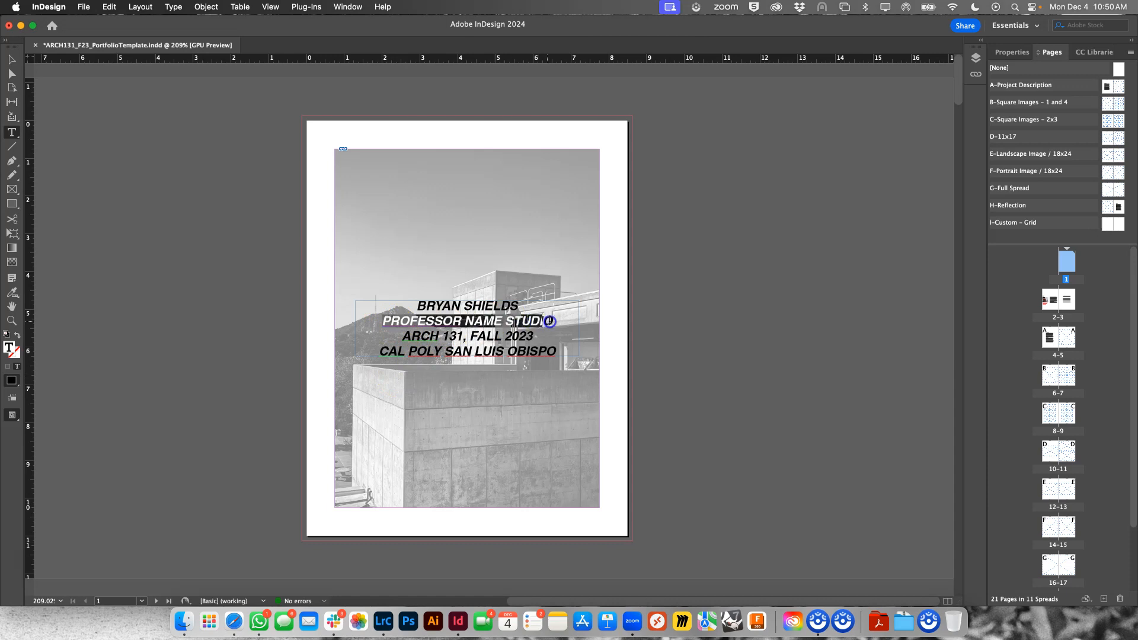
text(B)
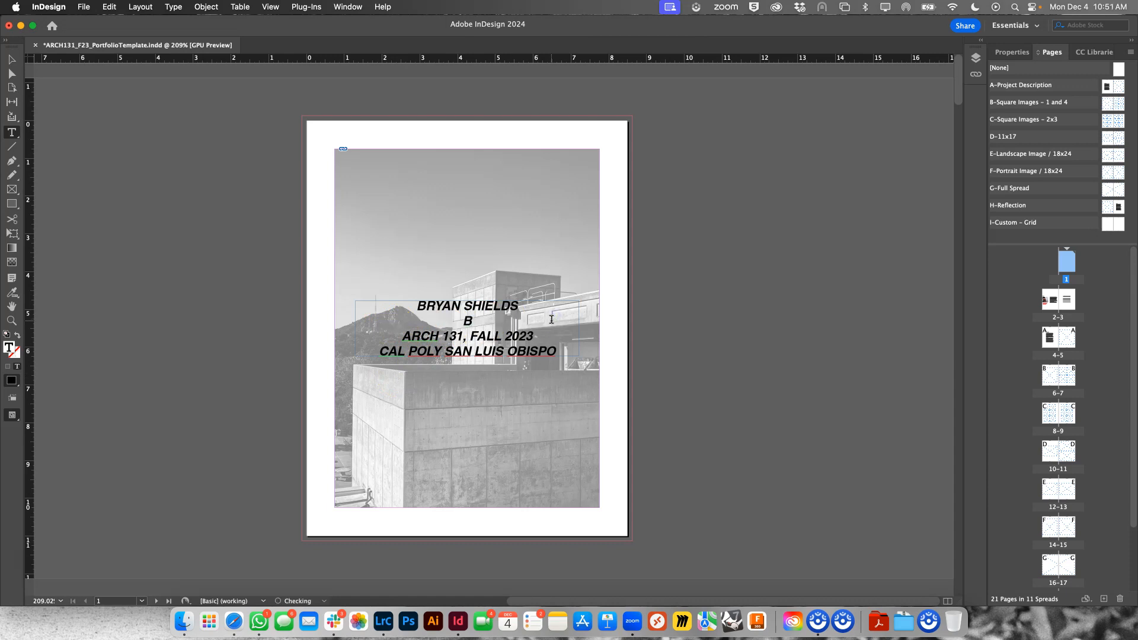
text( SHIELDS STUDIO)
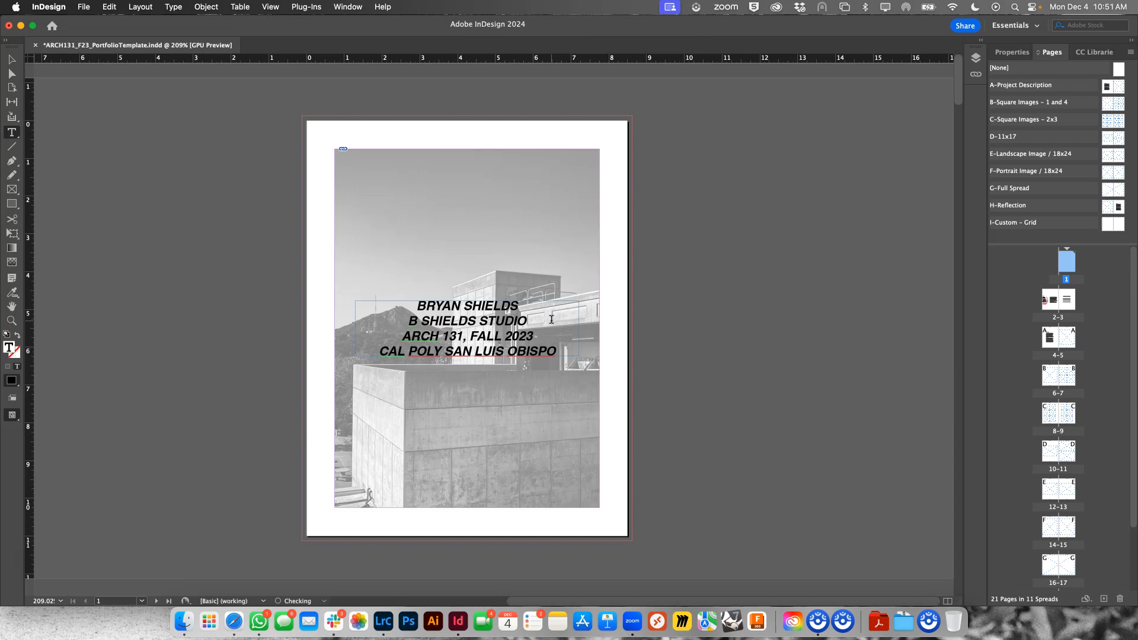
click(128, 120)
click(11, 59)
click(505, 167)
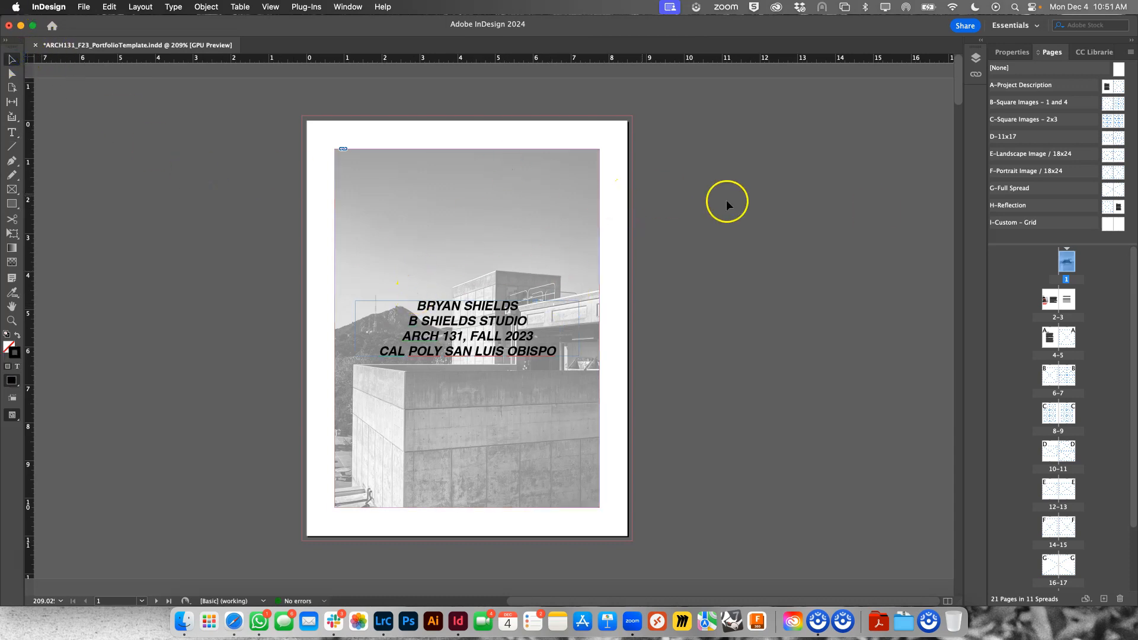
- Go to spread 2-3 and examine the About Me body text and photo
double_click(1056, 299)
click(589, 298)
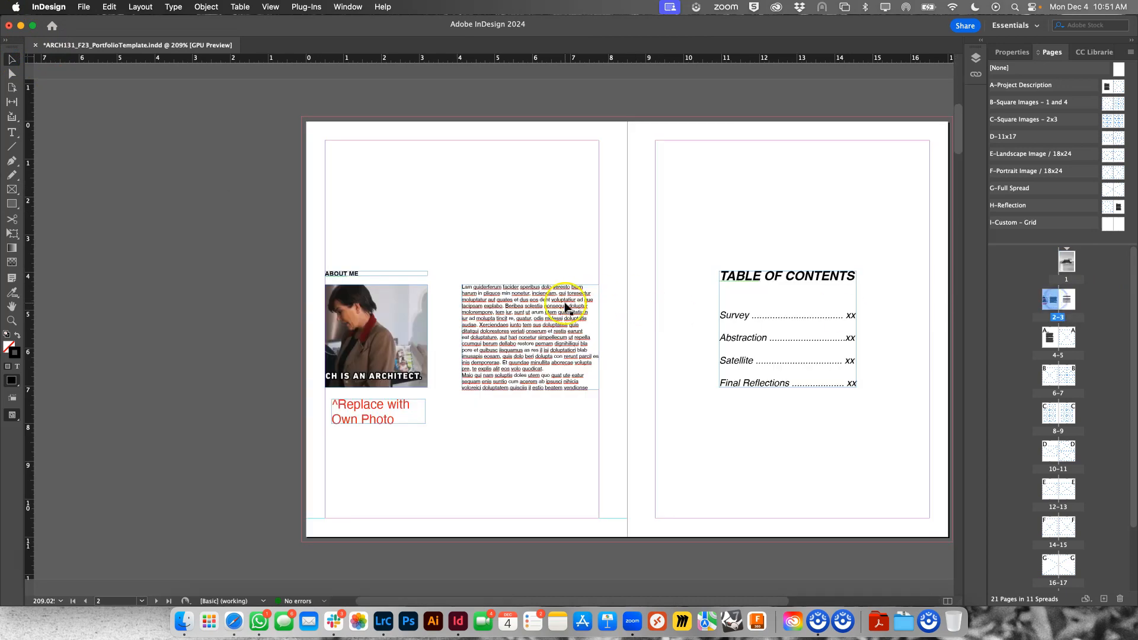
double_click(551, 316)
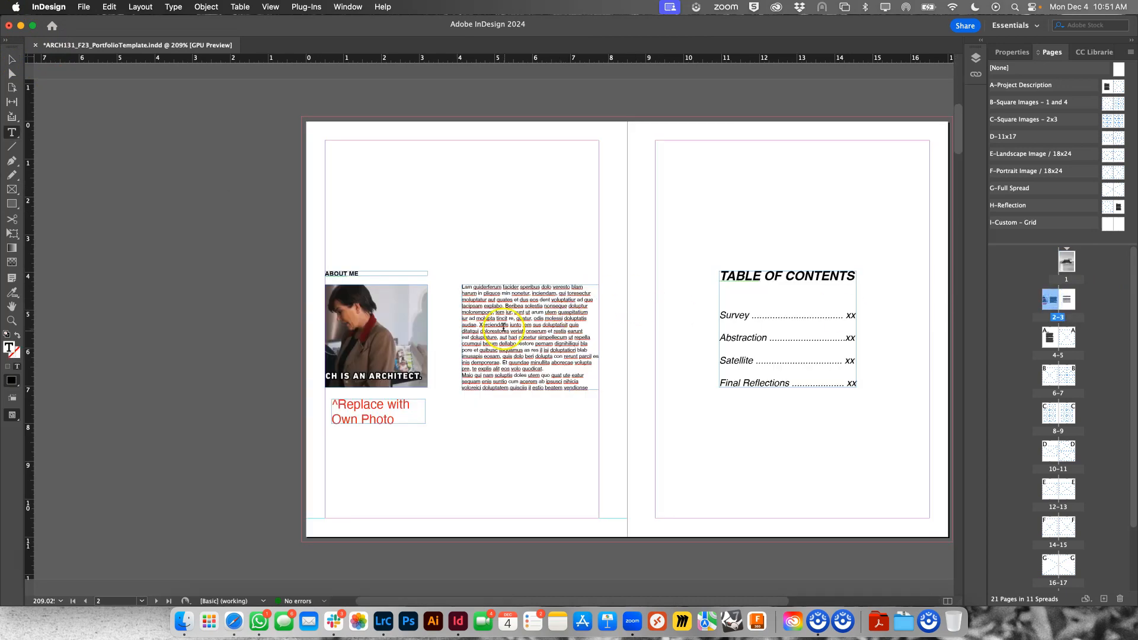
click(20, 59)
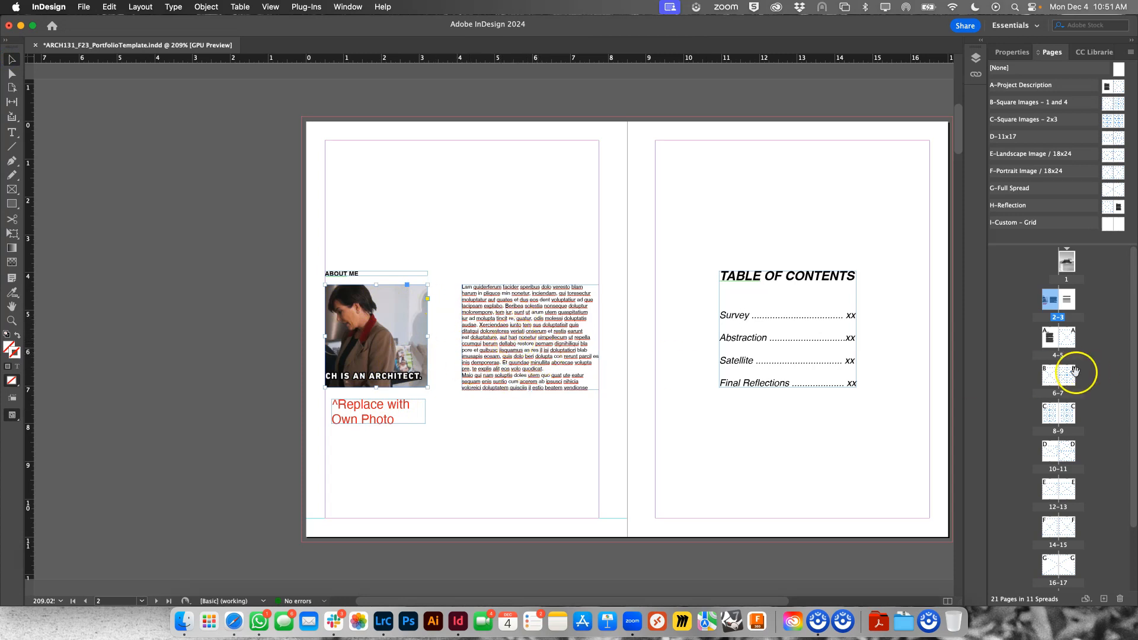
- Look over the Table of Contents on page 3 and go to the project description spread on pages 4-5
click(1071, 307)
double_click(1070, 308)
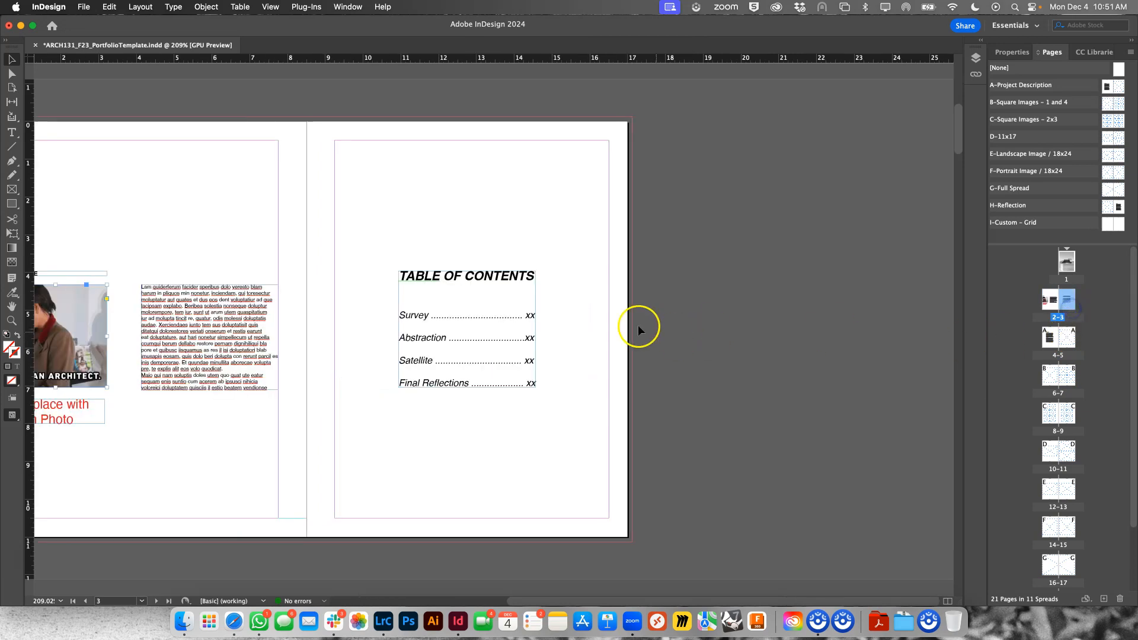
double_click(1051, 341)
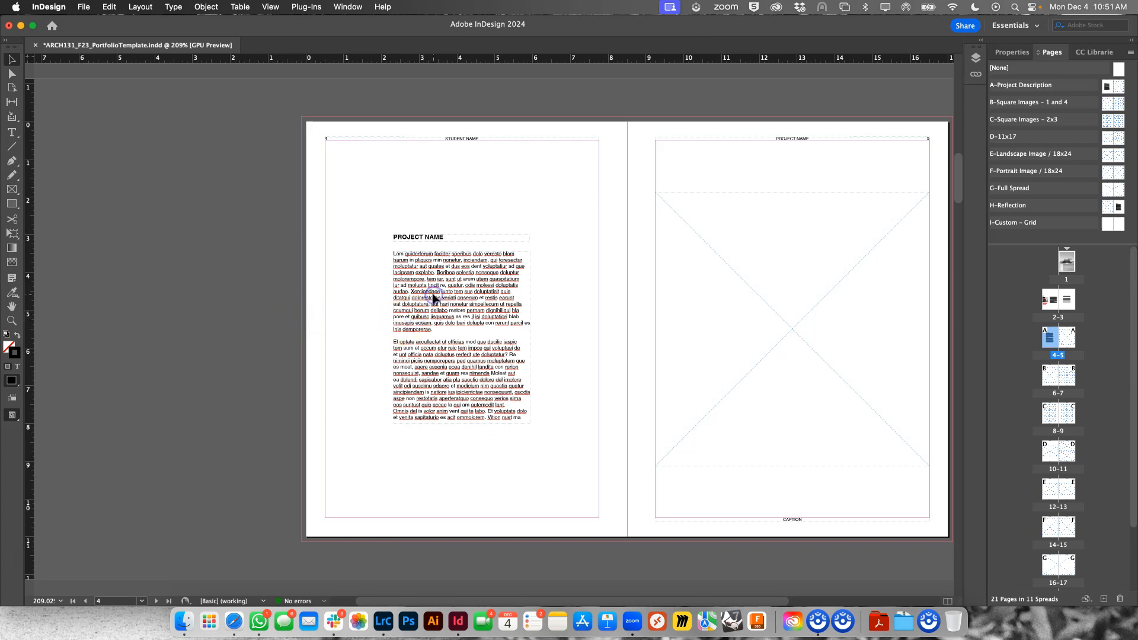
- Replace the placeholder body text on page 4 with "This is my project description."
click(452, 270)
click(453, 298)
double_click(486, 309)
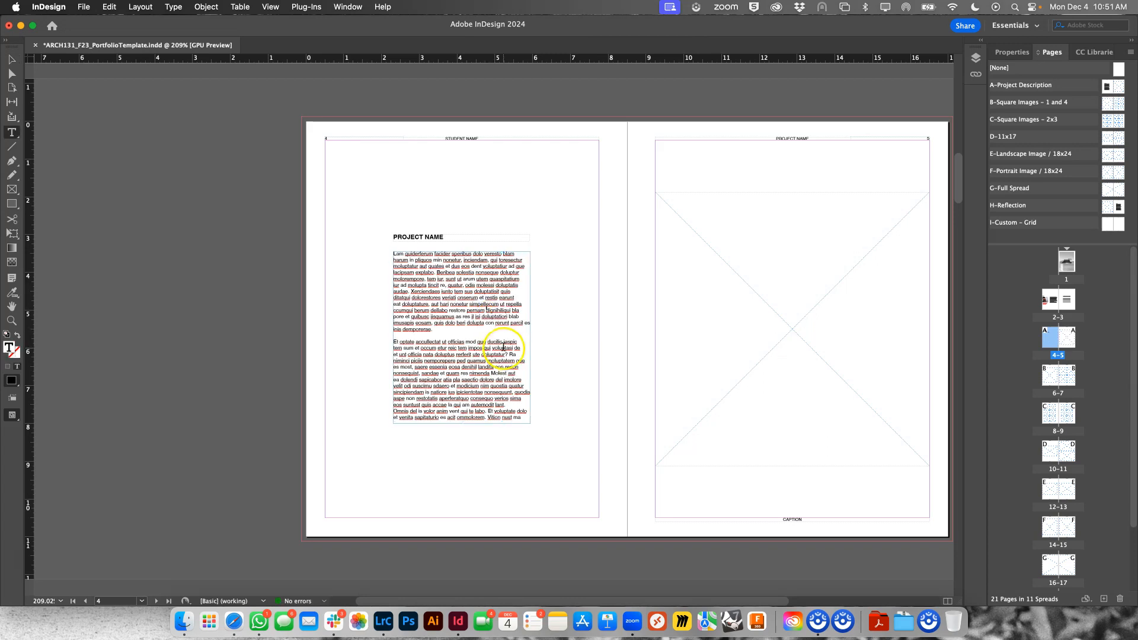
drag(503, 349, 441, 312)
drag(493, 380, 433, 341)
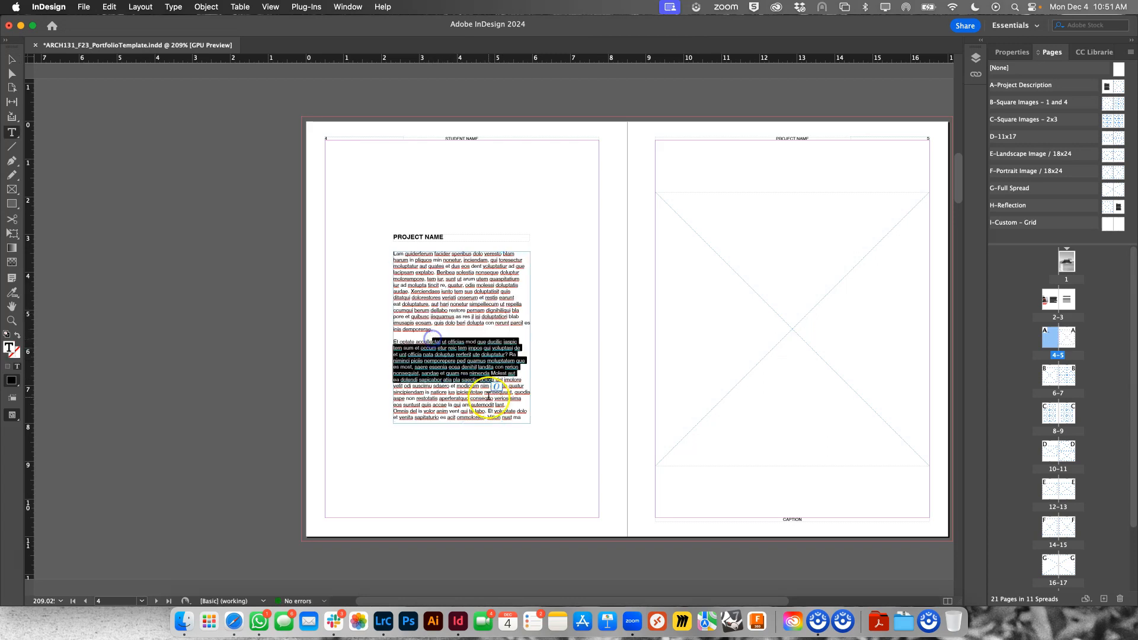
drag(521, 415, 416, 281)
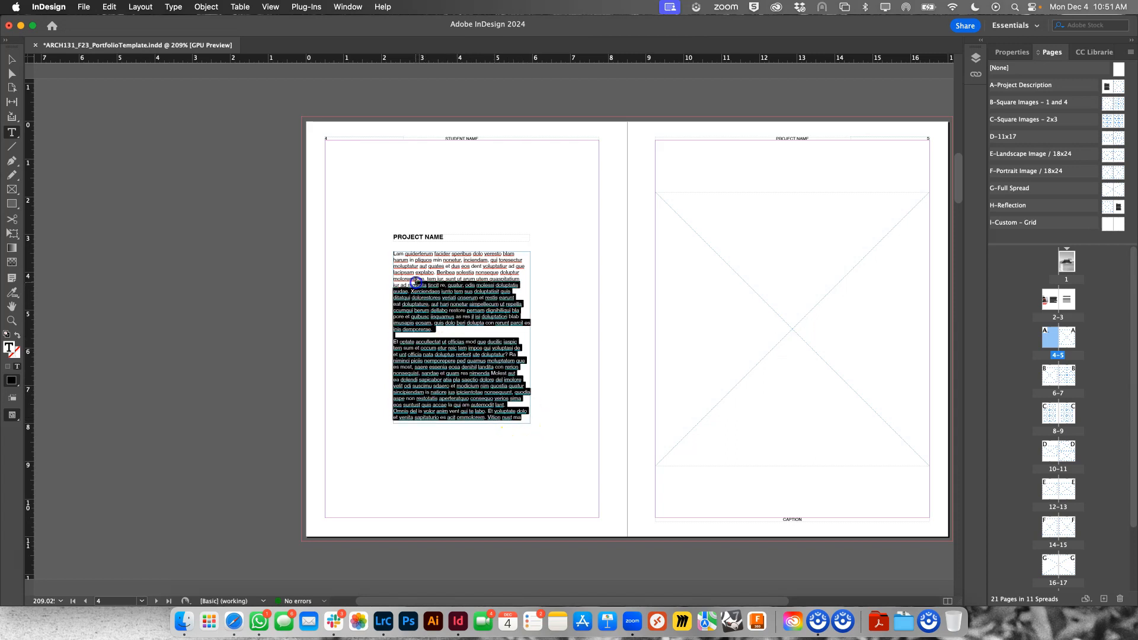
key(BackSpace)
key(super+a)
text(This)
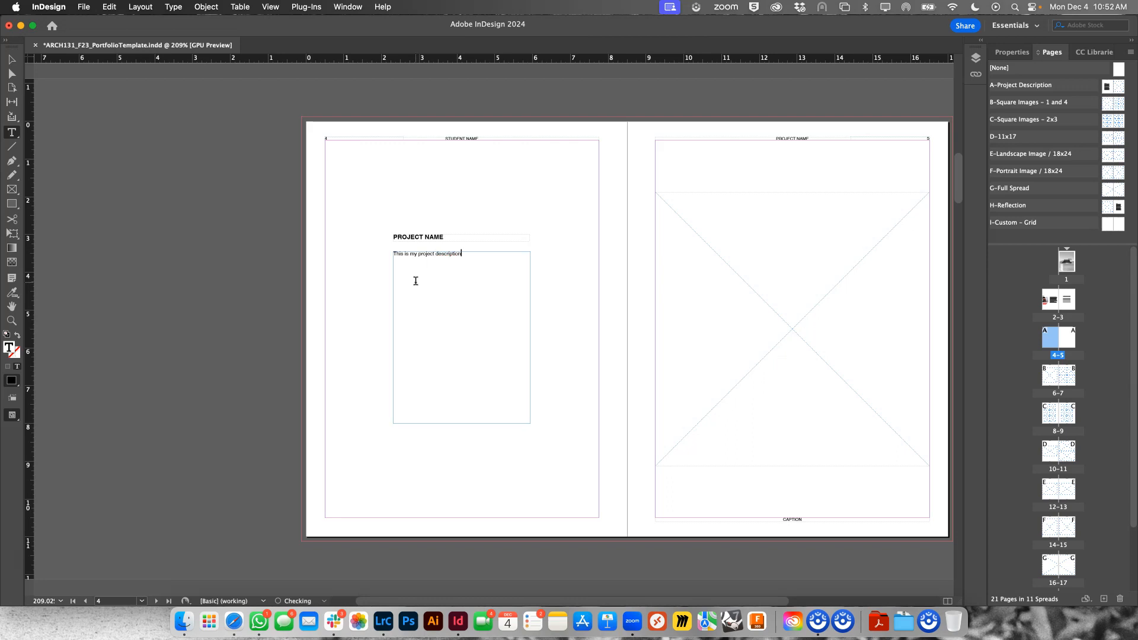
text(.)
- Replace the PROJECT NAME heading on page 4 with SURVEY and finish text editing
click(423, 237)
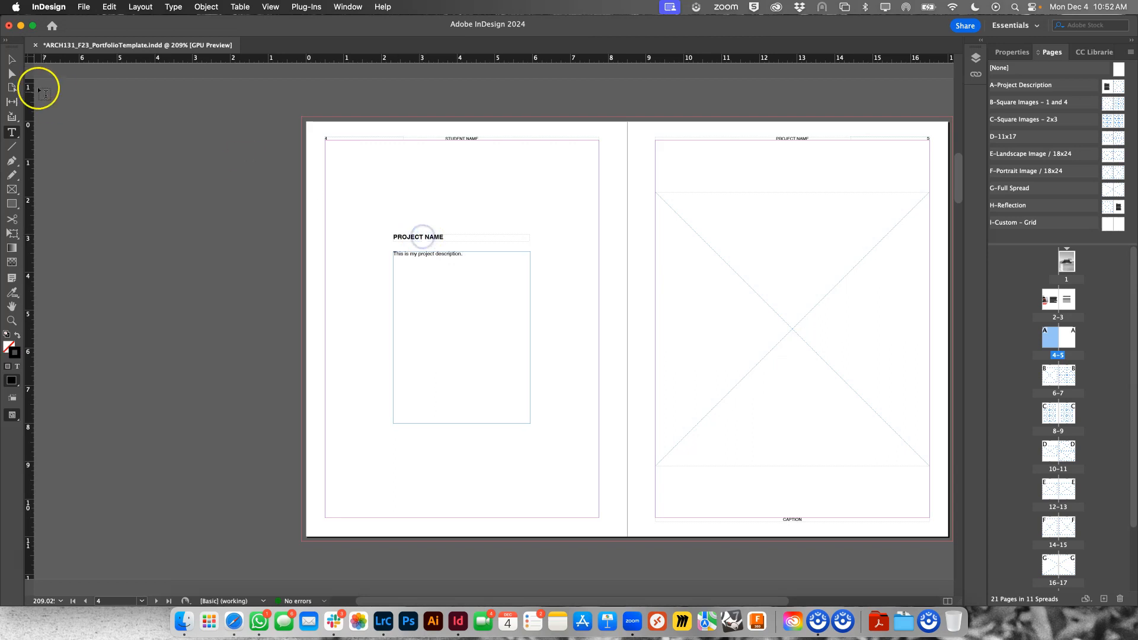
click(10, 59)
click(414, 238)
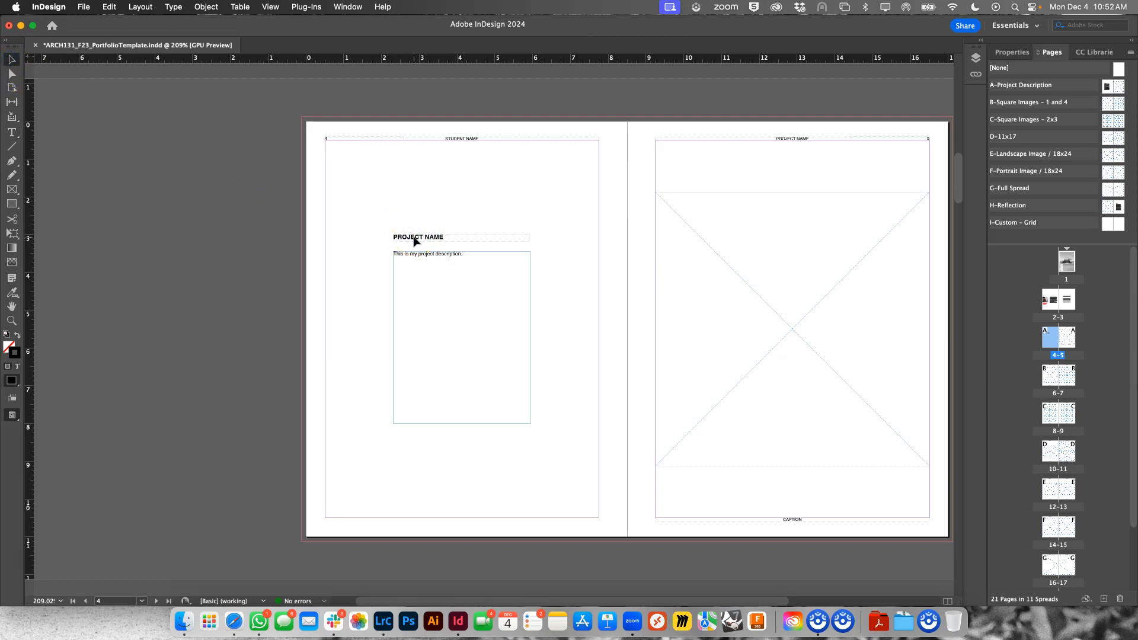
click(415, 238)
drag(425, 235, 383, 233)
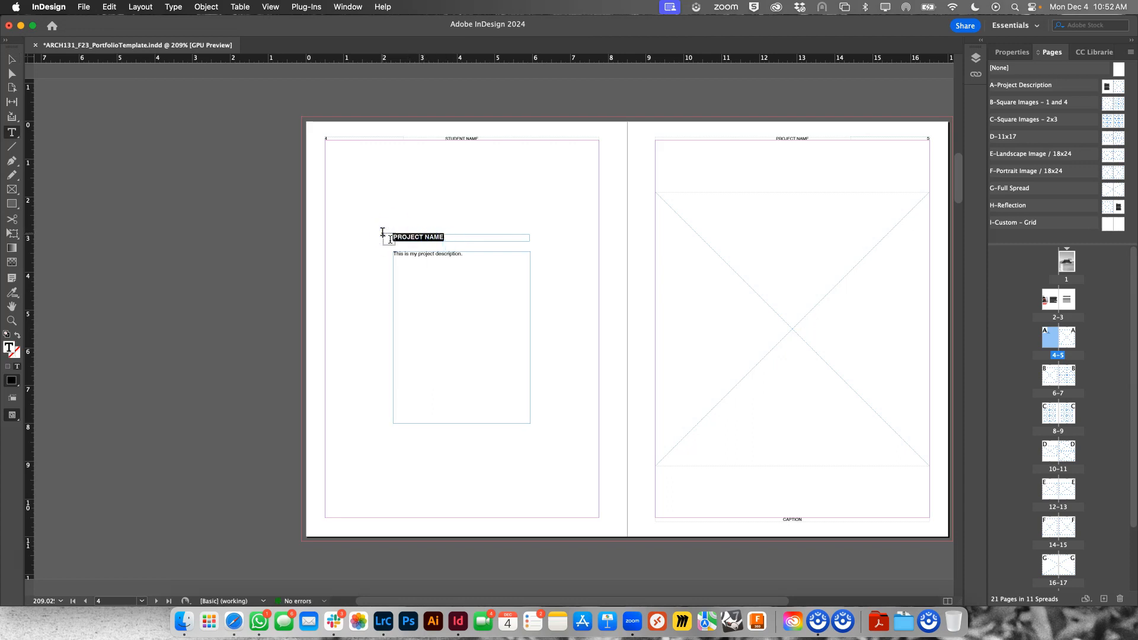
text(P)
click(11, 59)
click(374, 286)
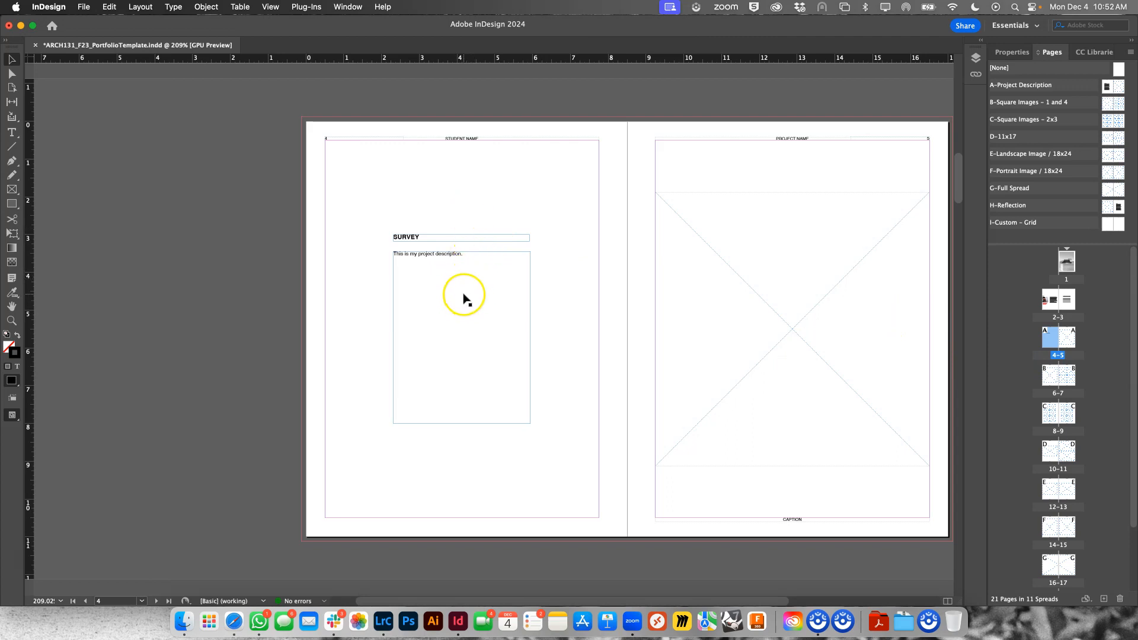
- Undo the heading and body text edits on page 4 back to the original placeholder text
click(451, 272)
key(super+z)
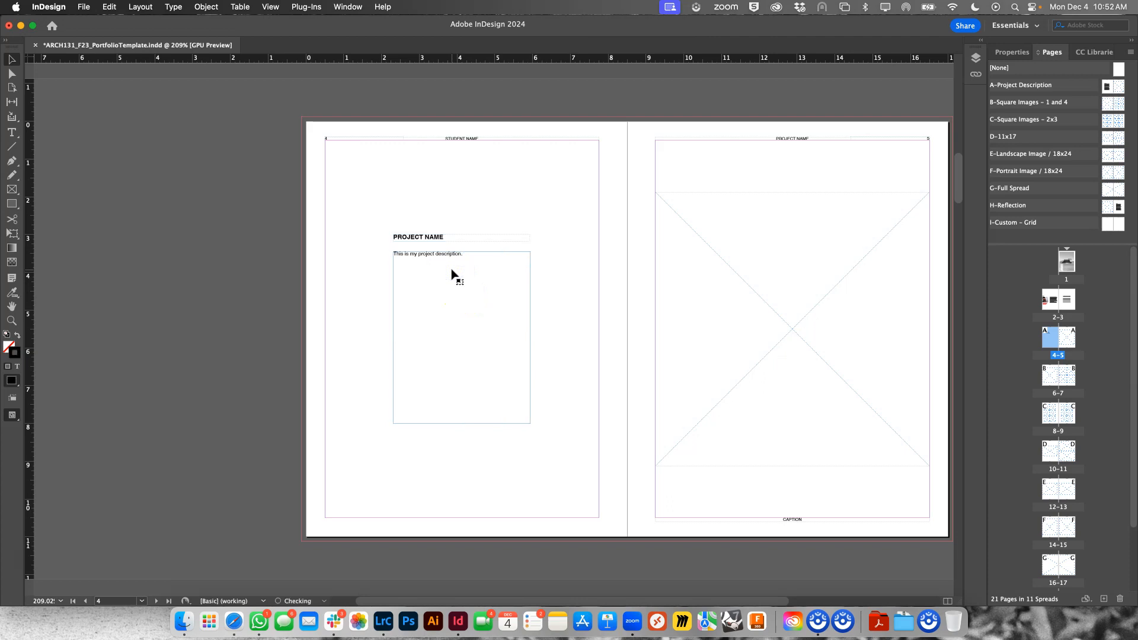
key(super+z)
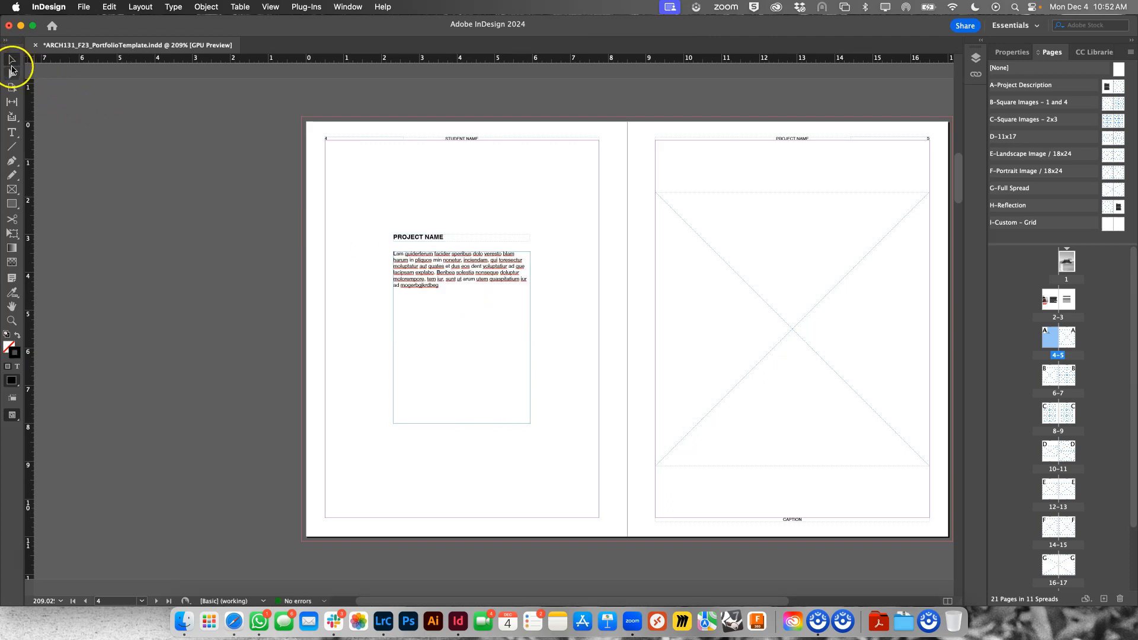
key(super+z)
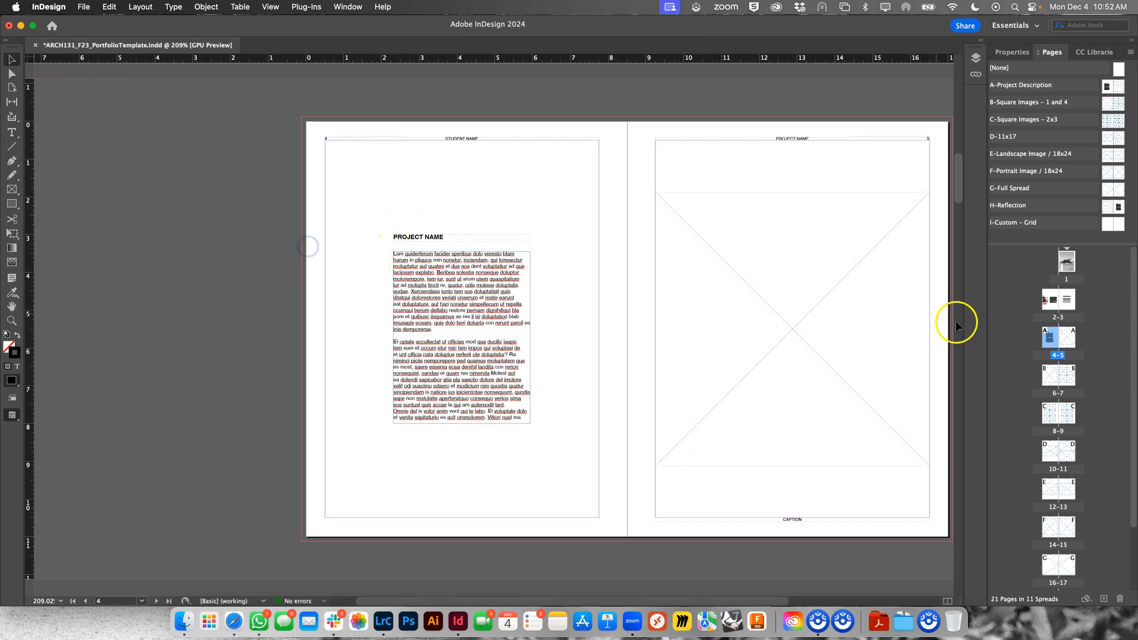
- Go to the cover page, try moving the cover image together with its frame, and undo the moves
double_click(1066, 270)
click(469, 209)
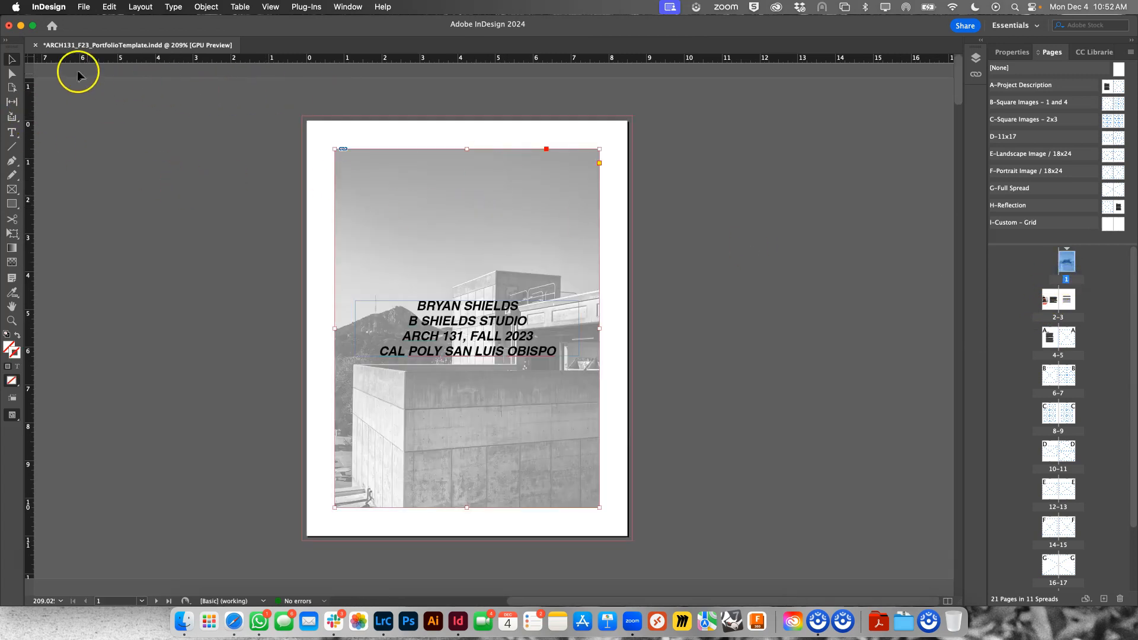
drag(517, 207, 913, 144)
drag(850, 172, 517, 209)
key(super+z)
key(super+z)
key(super+z)
key(super+z)
- Shift the cover photo right inside its frame with Direct Selection until its left edge meets the frame's left edge
click(11, 73)
click(427, 246)
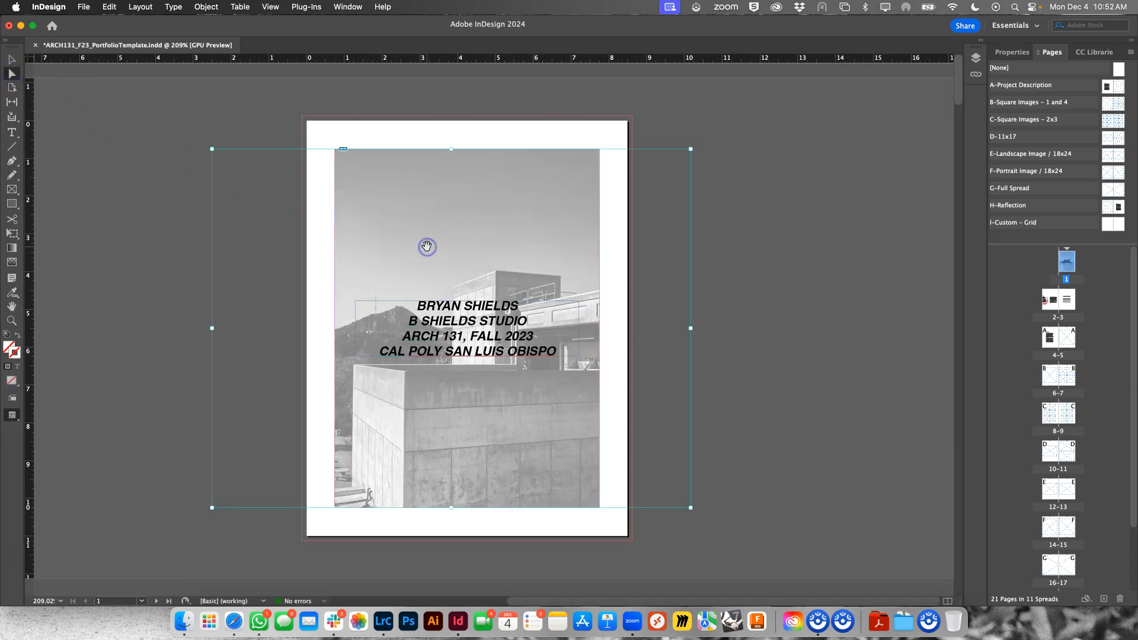
drag(444, 233, 558, 236)
drag(442, 213, 480, 213)
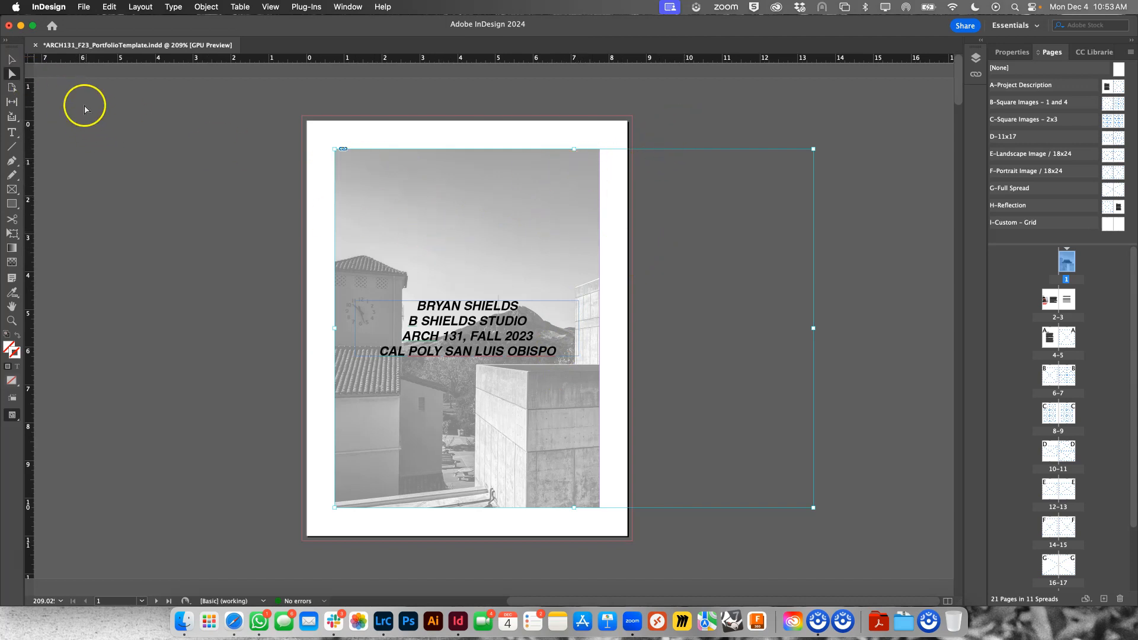
click(272, 194)
- Try moving the whole cover image frame up and to the right with the Selection tool, undo it, and deselect
click(11, 60)
click(455, 211)
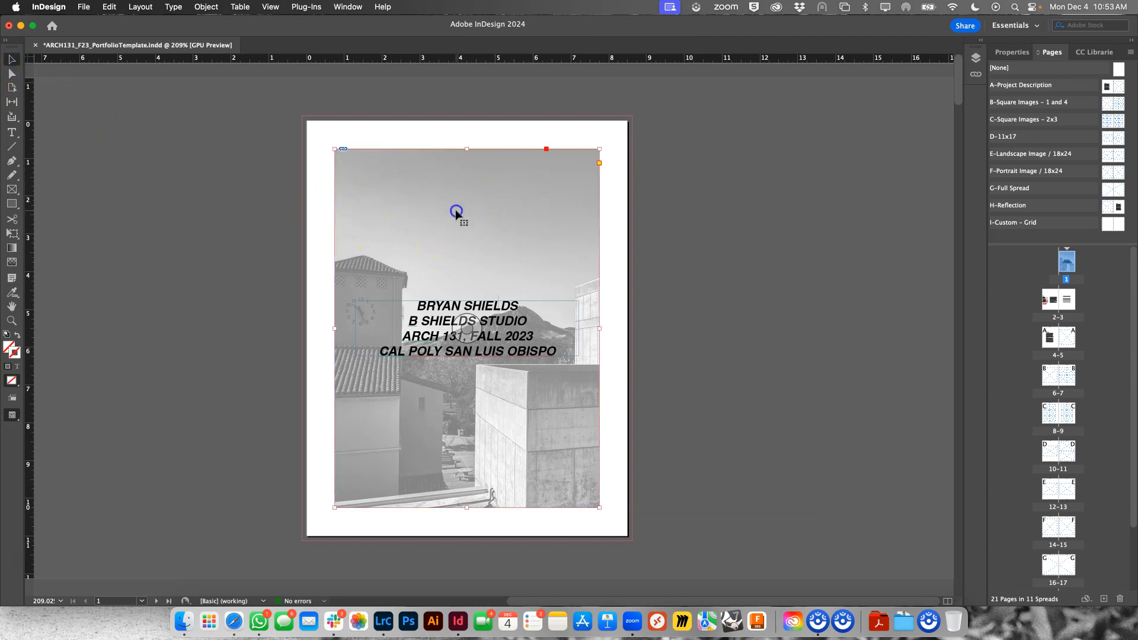
drag(456, 211, 620, 186)
key(super+z)
click(722, 261)
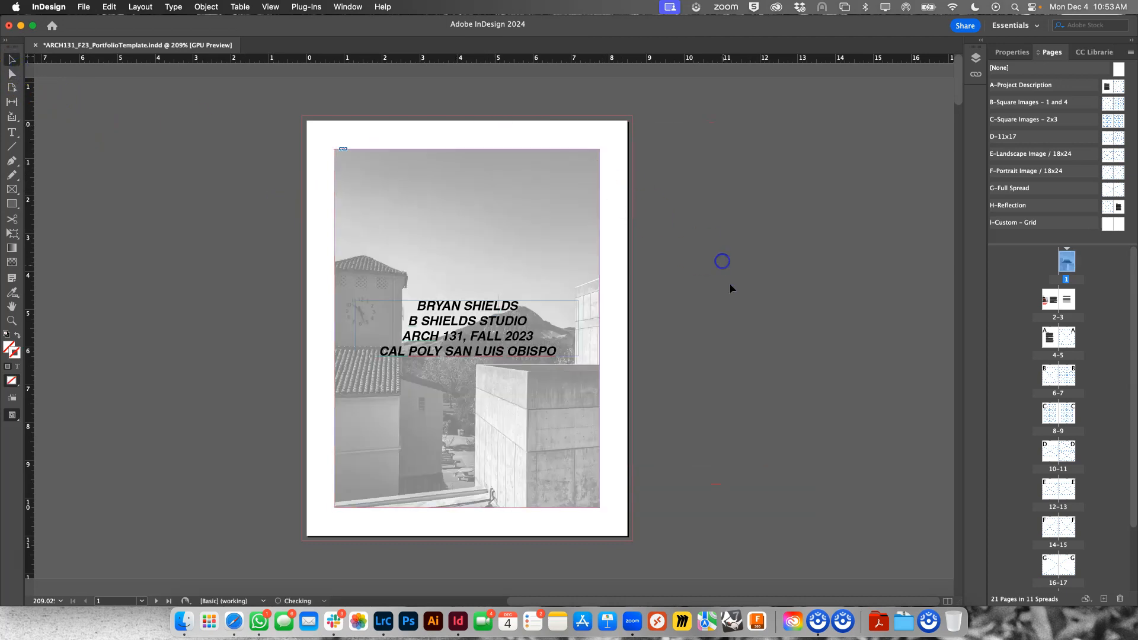